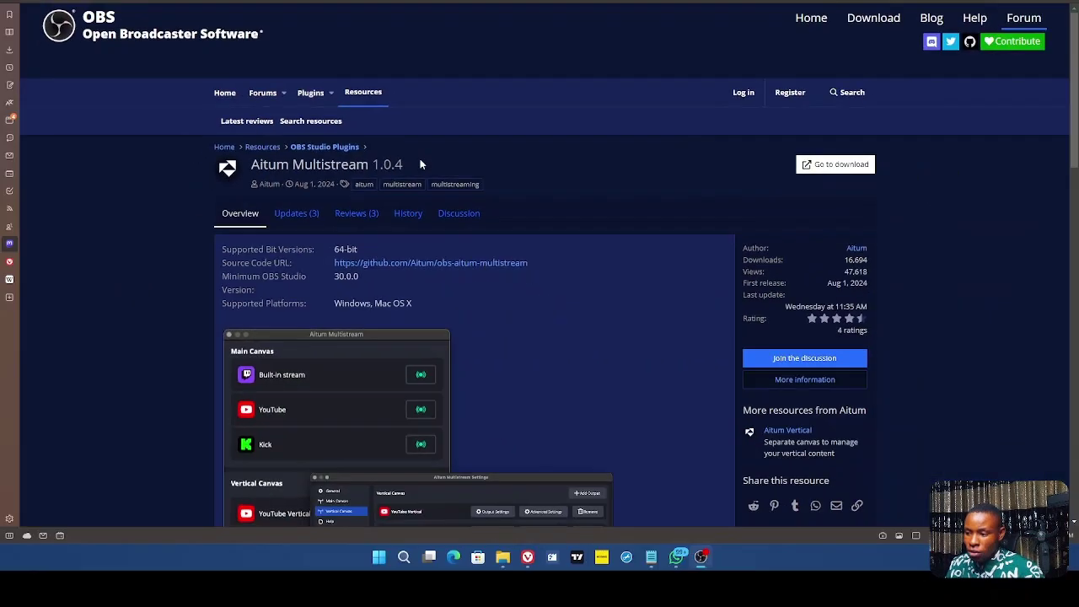
- Reach Aitum Multistream's OBS 30+ download page so the 3.15 MB Windows installer download begins
scroll(420, 169, "down", 2)
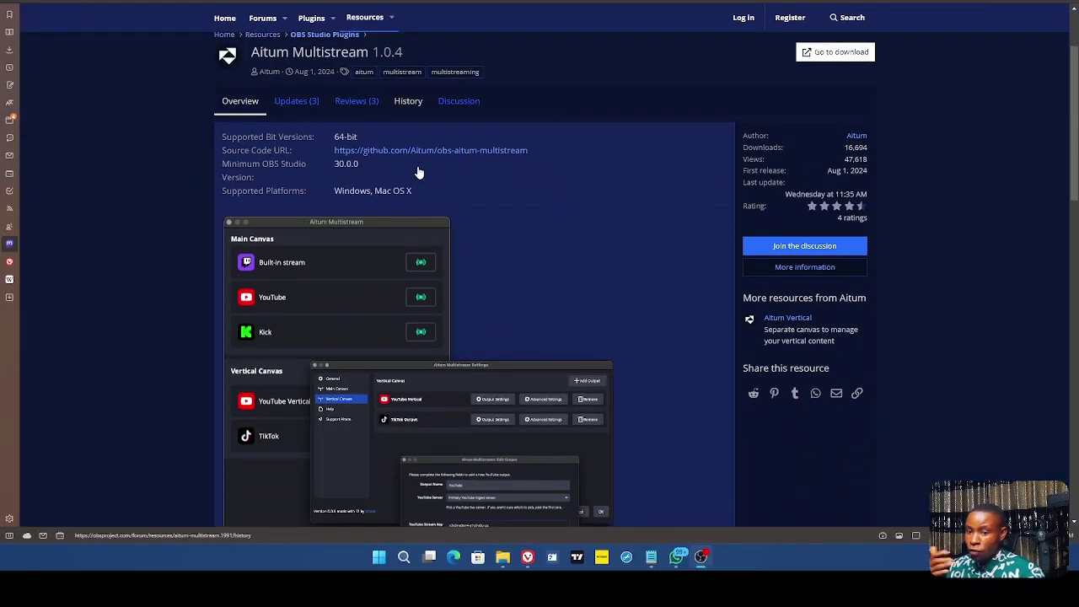
scroll(180, 207, "down", 2)
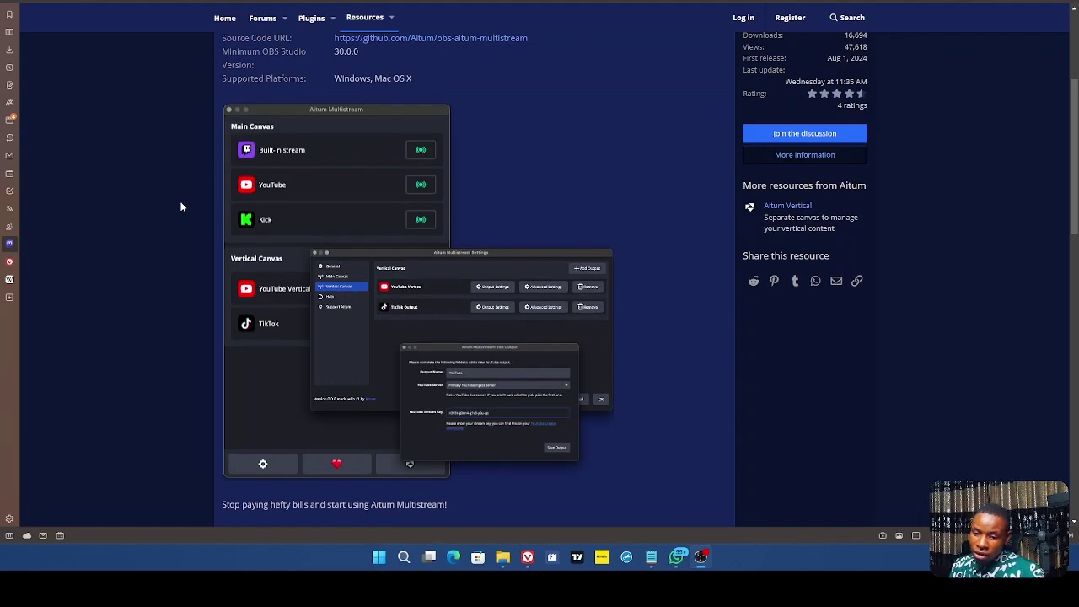
scroll(180, 206, "down", 2)
scroll(178, 207, "up", 5)
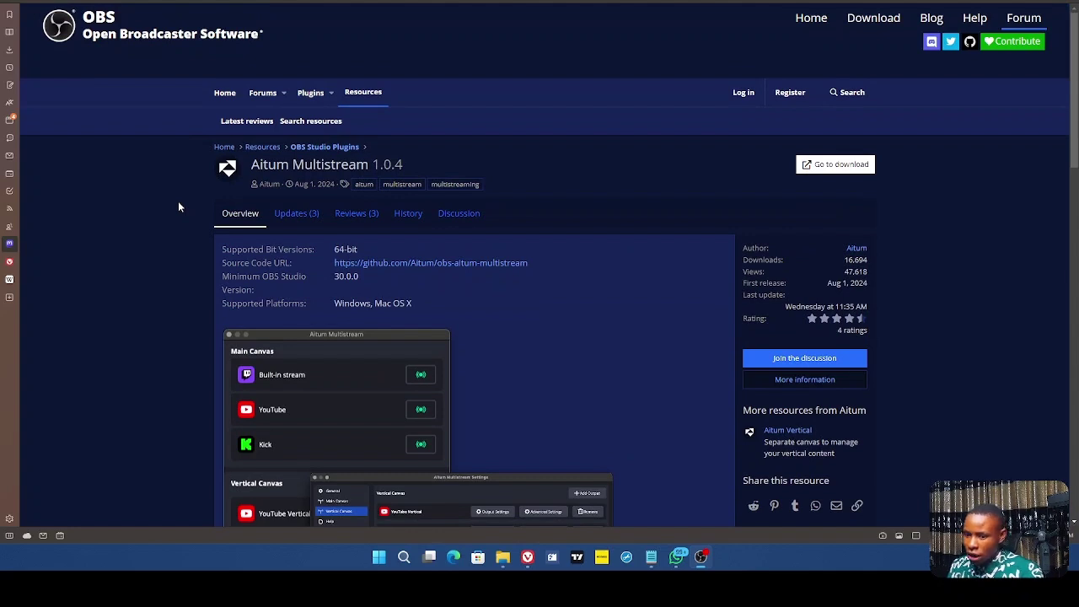
left_click(830, 166)
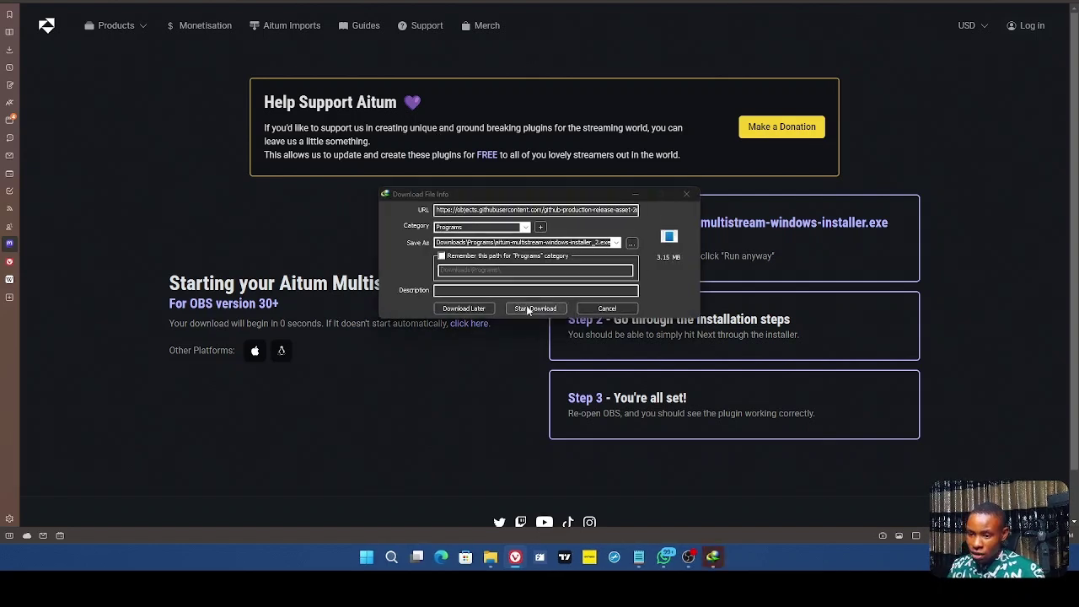
- Download the Aitum Multistream installer and run it from the Downloads > Programs folder
left_click(689, 194)
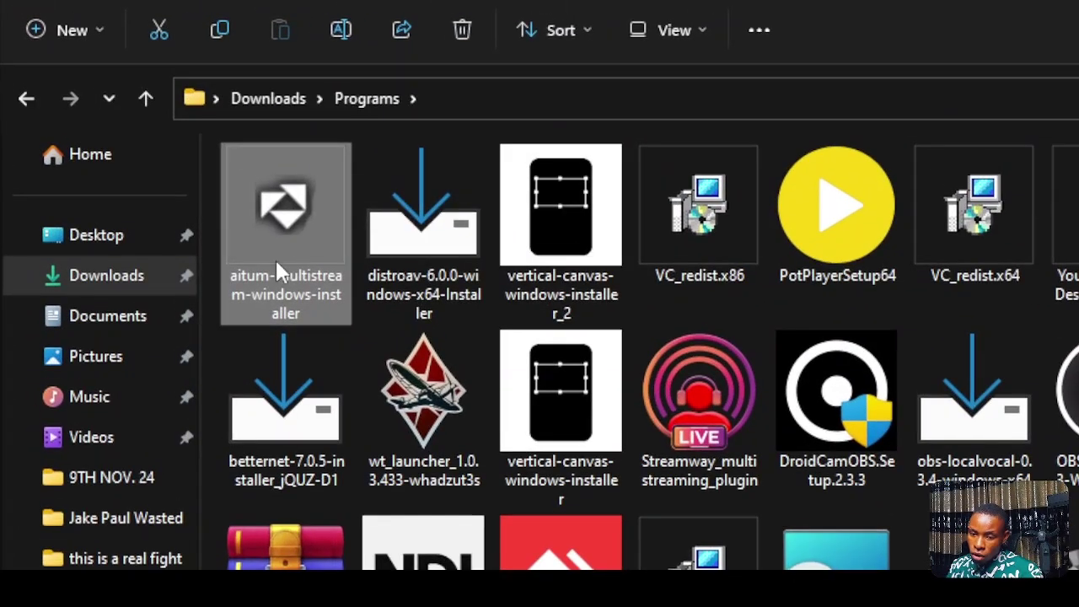
right_click(276, 263)
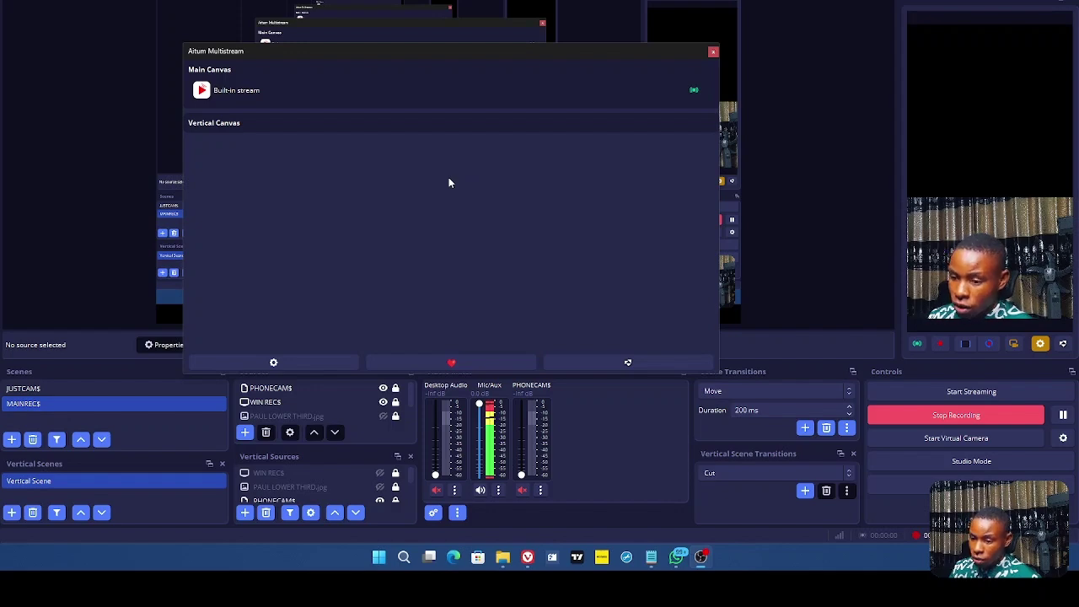
left_click(712, 51)
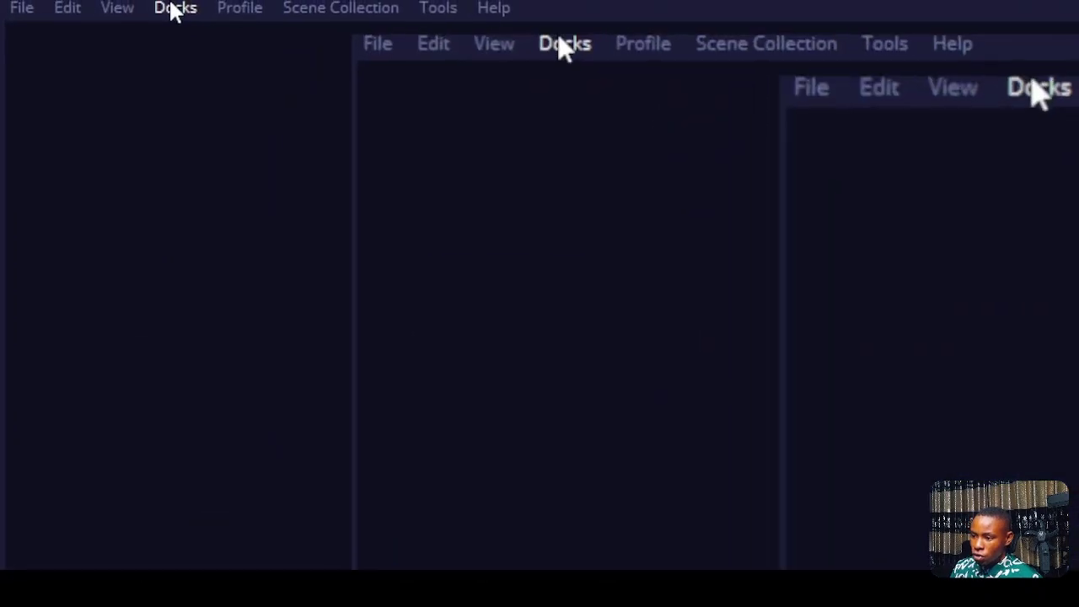
left_click(565, 46)
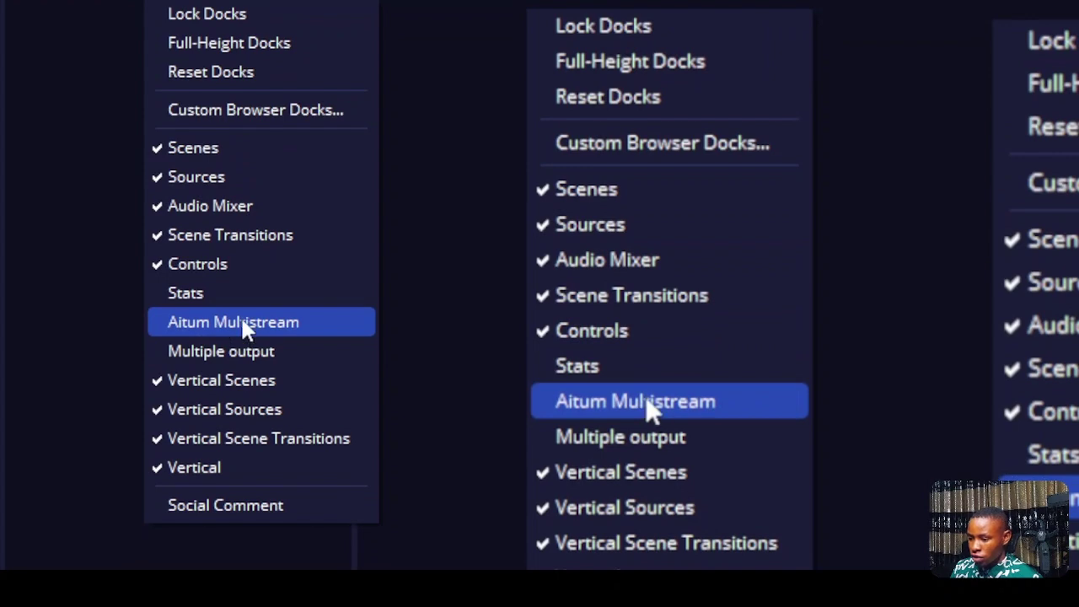
left_click(241, 324)
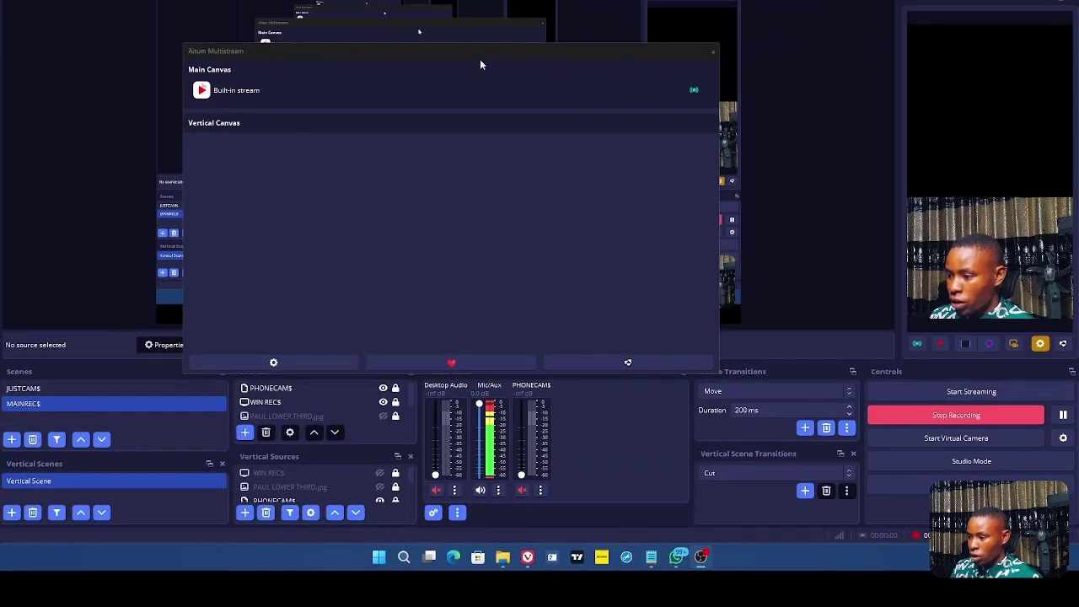
left_click_drag(473, 52, 463, 53)
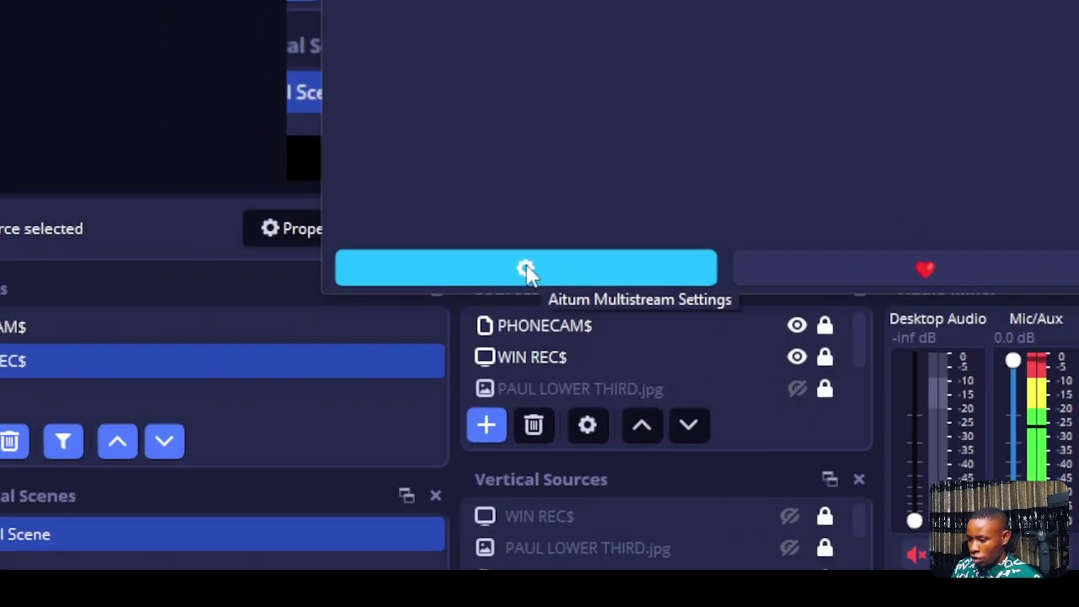
- In the Aitum Multistream settings, check Vertical Canvas, then start adding a new Main Canvas output
left_click(262, 360)
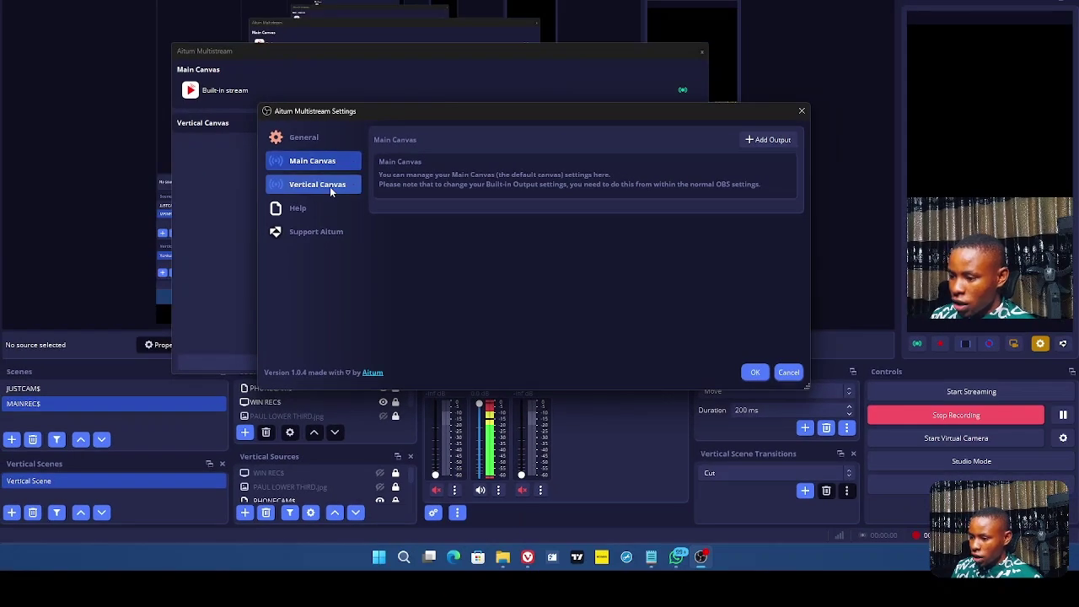
left_click(330, 191)
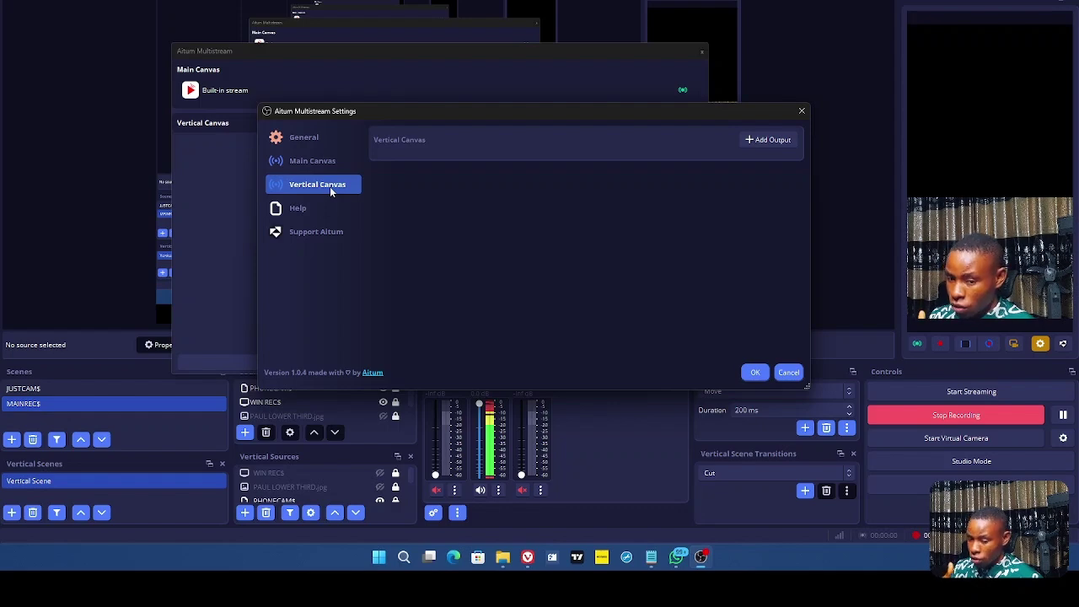
left_click(316, 164)
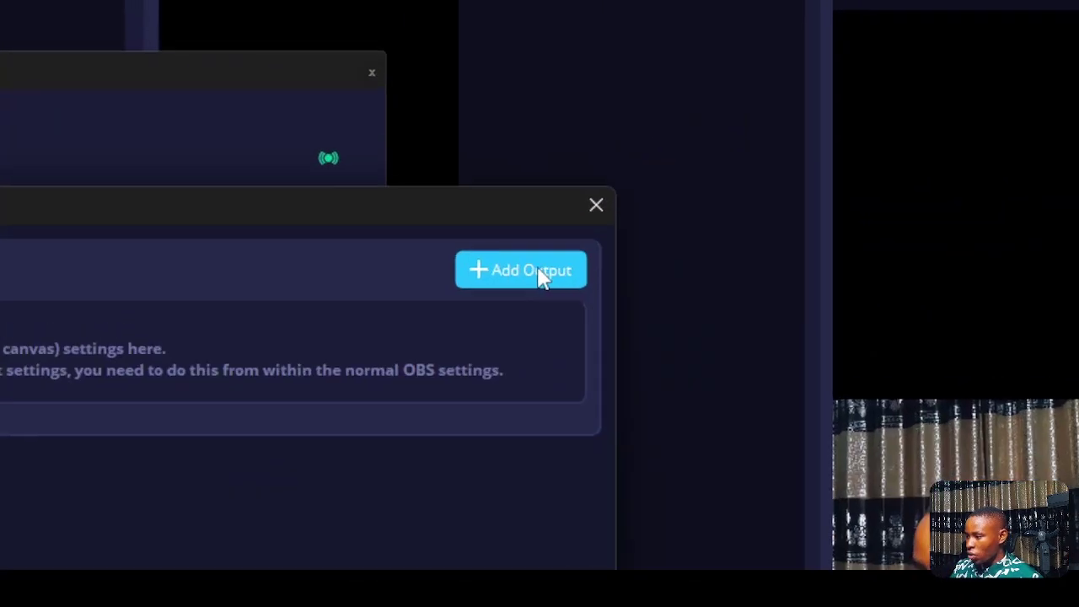
left_click(544, 278)
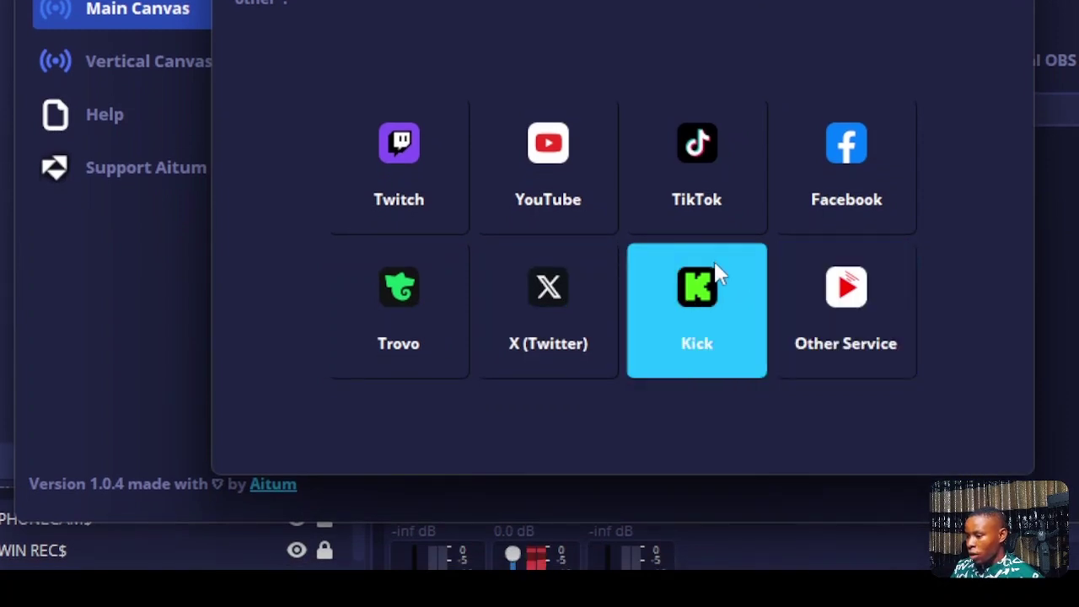
- Preview the YouTube output form and its Stream Key field, then return to the service list
left_click(578, 207)
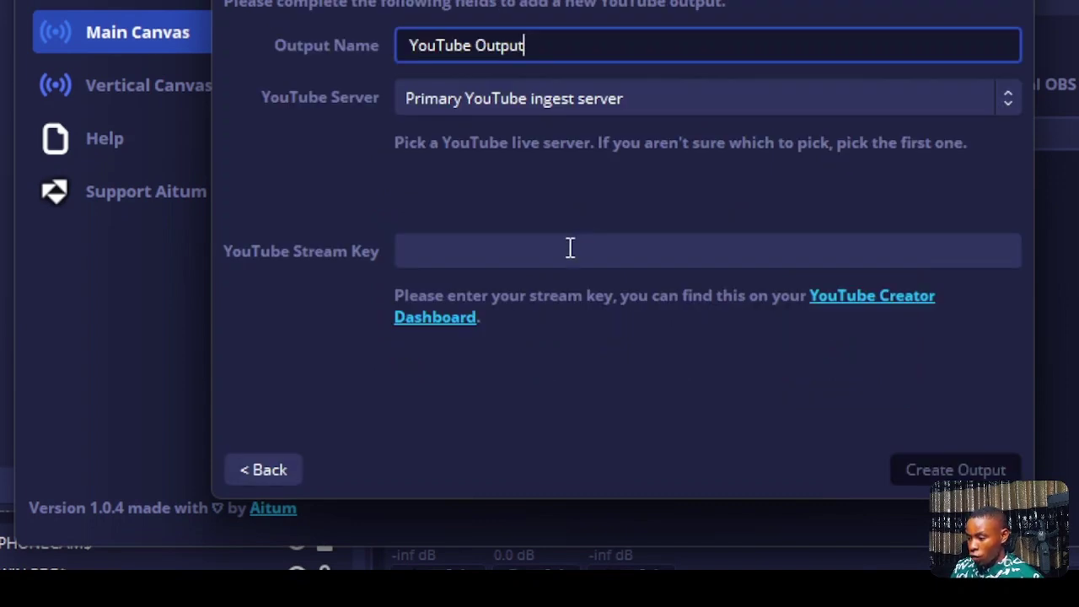
left_click(569, 242)
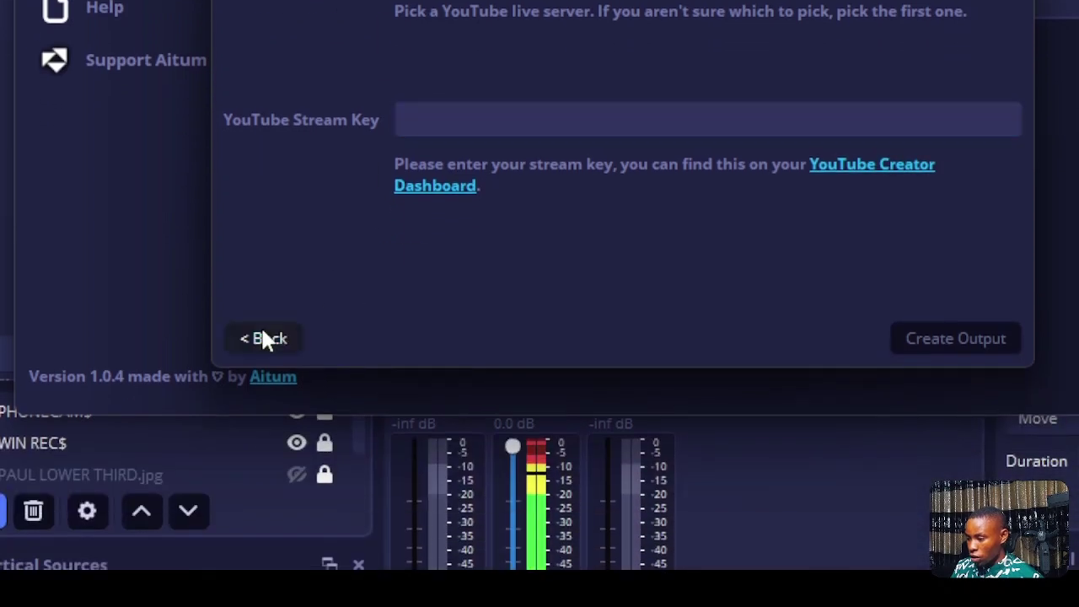
left_click(265, 469)
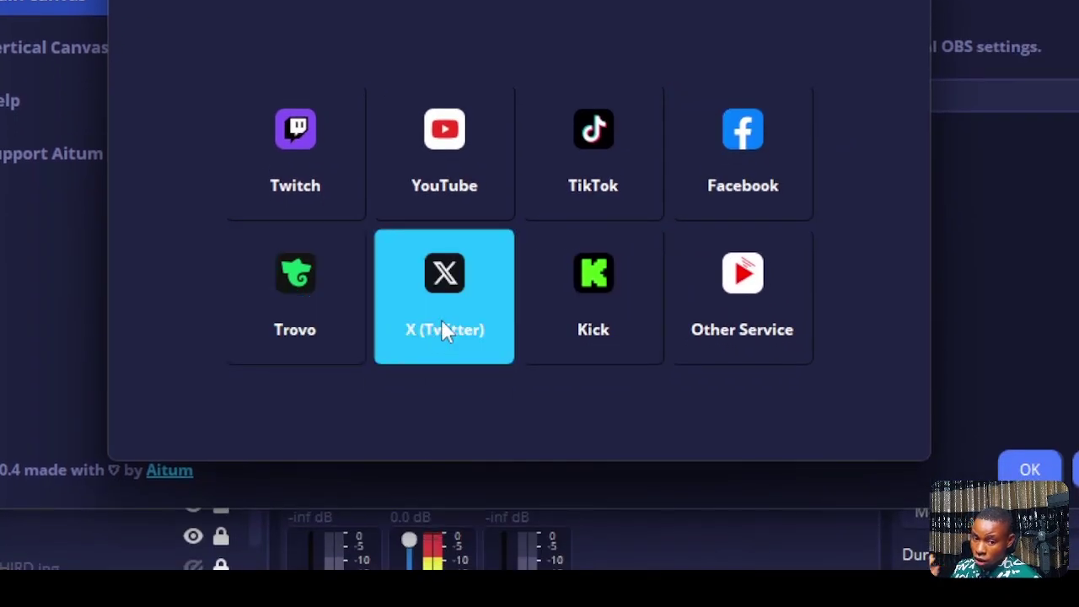
- Inspect the X (Twitter) form's Stream Key field, go back, and pick Other Service
left_click(443, 322)
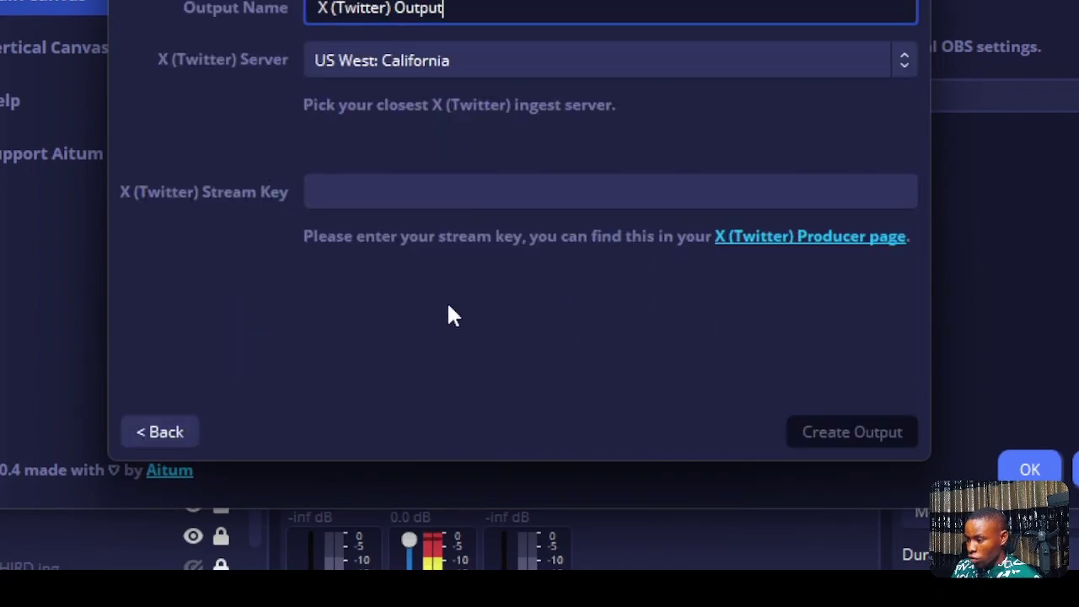
left_click(359, 193)
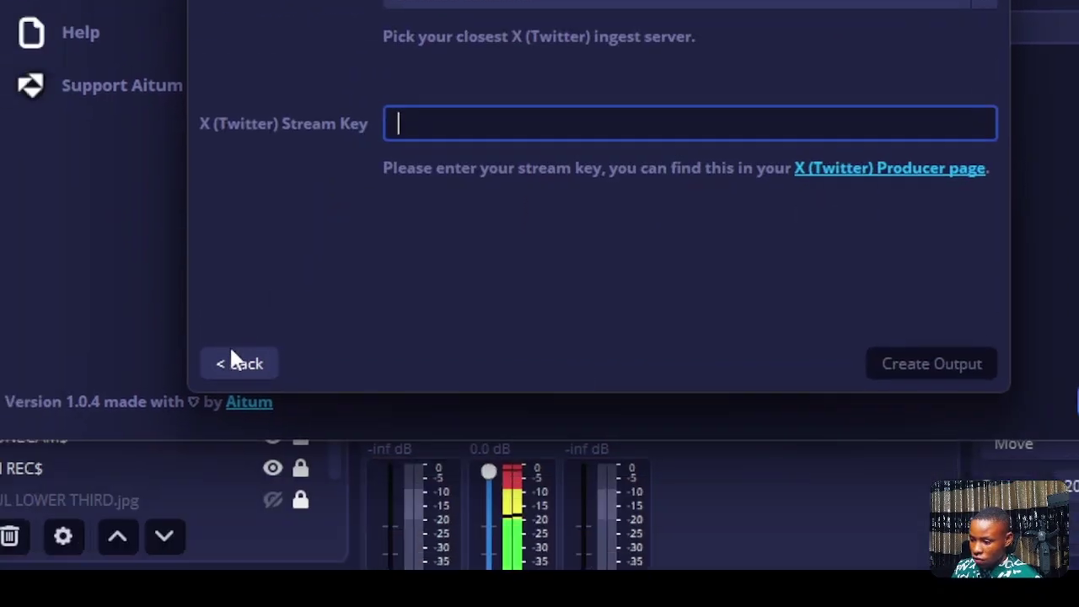
left_click(237, 361)
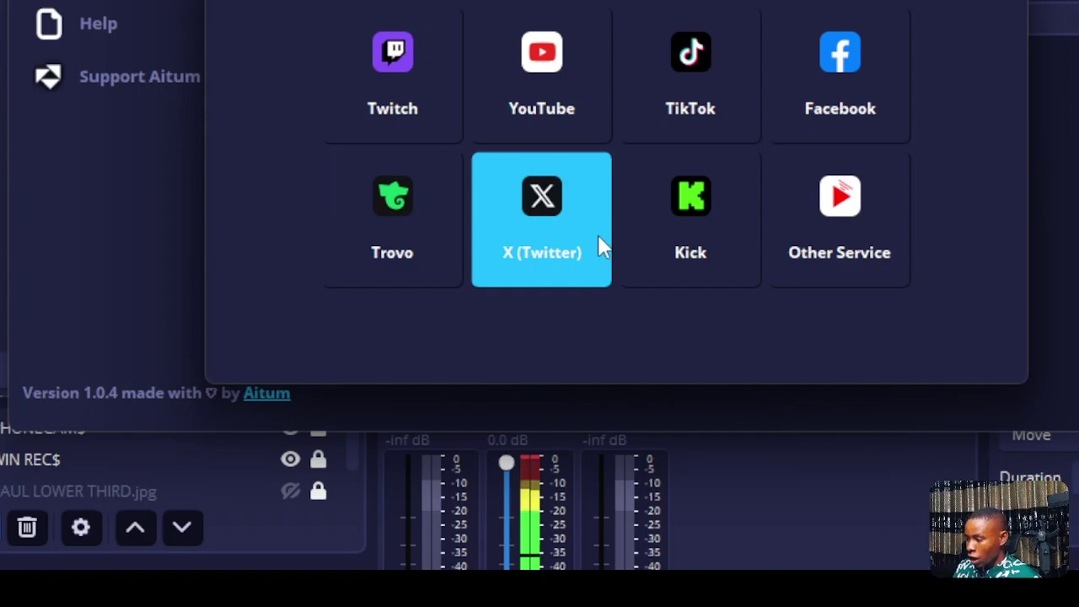
left_click(831, 237)
- Check the Custom Output server and stream key fields, then close settings without adding an output
left_click(545, 206)
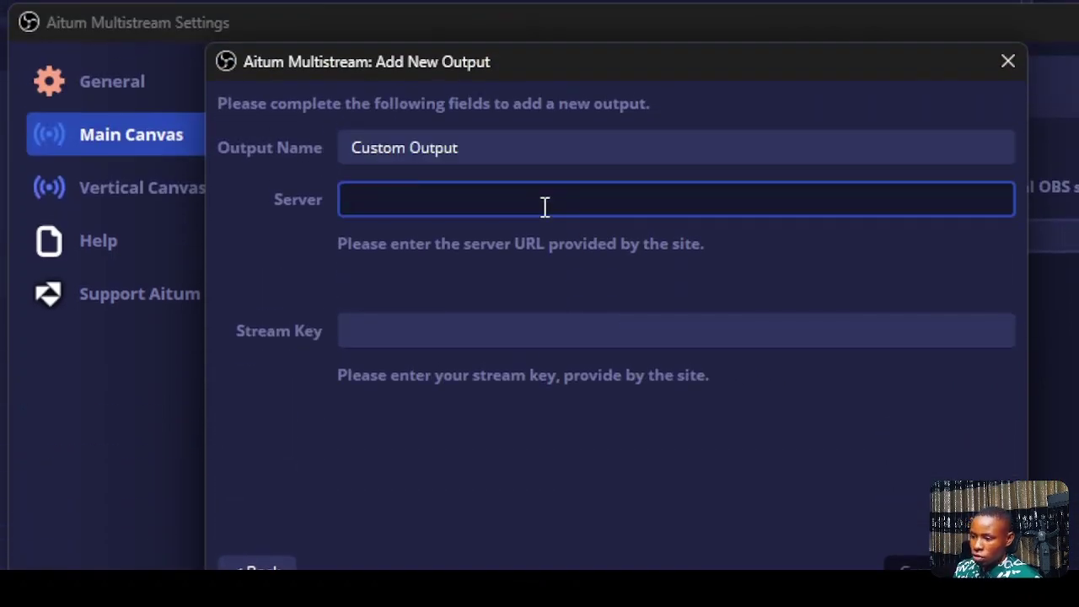
left_click(393, 341)
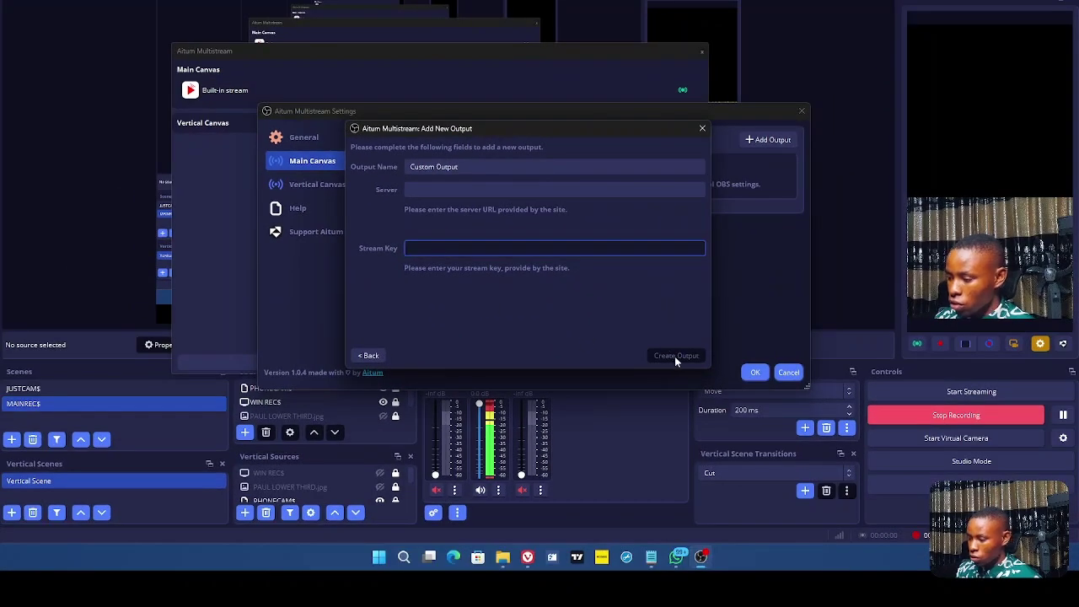
left_click(369, 354)
key("Escape")
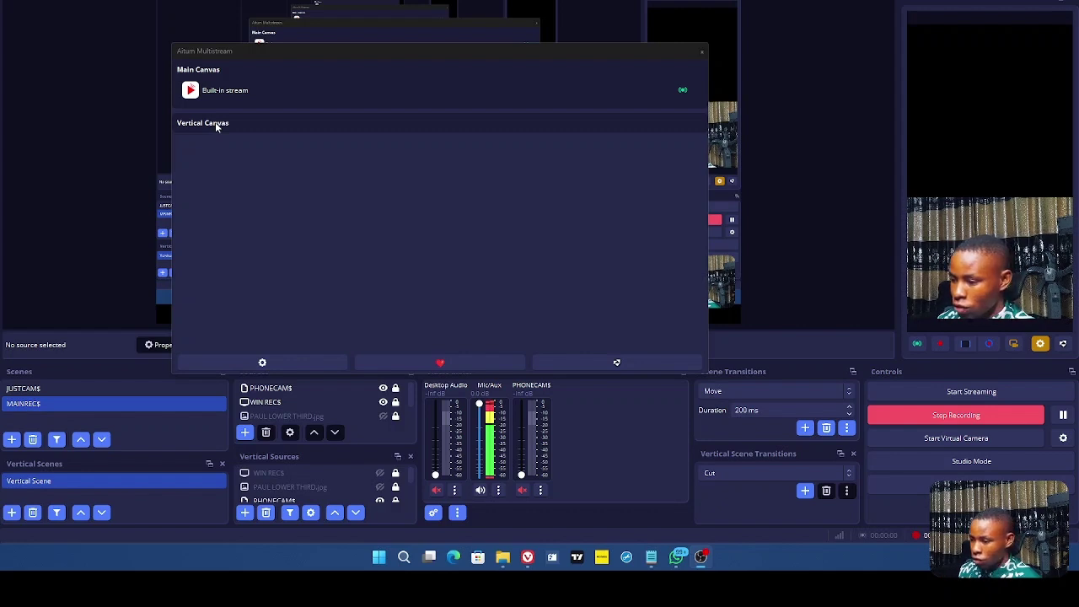
- Reopen the Aitum Multistream settings, reposition the window, and start adding a new output
left_click(270, 364)
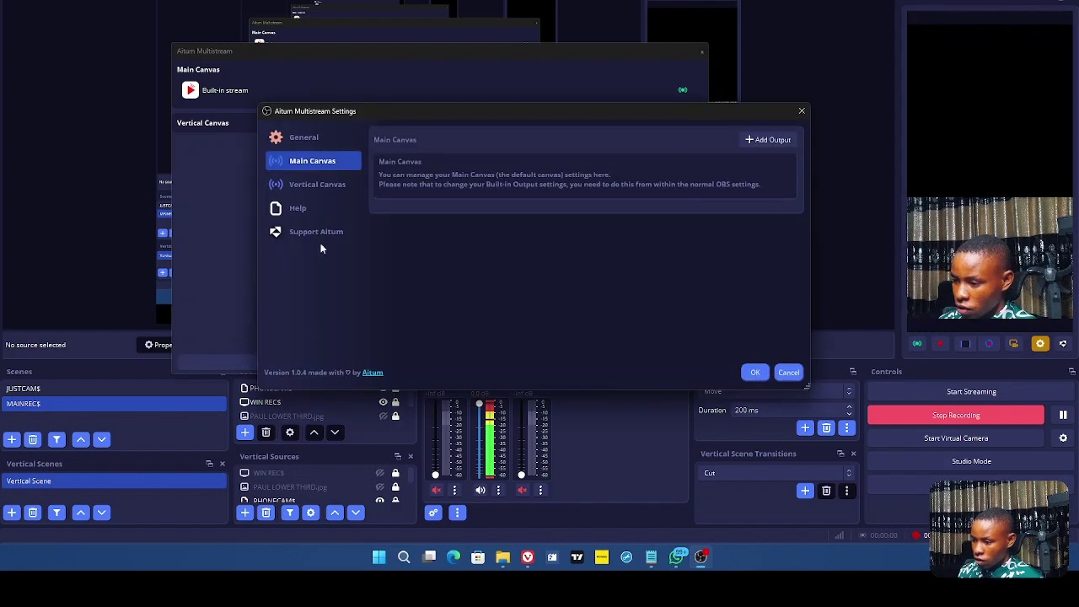
left_click(315, 187)
left_click_drag(408, 114, 329, 81)
left_click(679, 110)
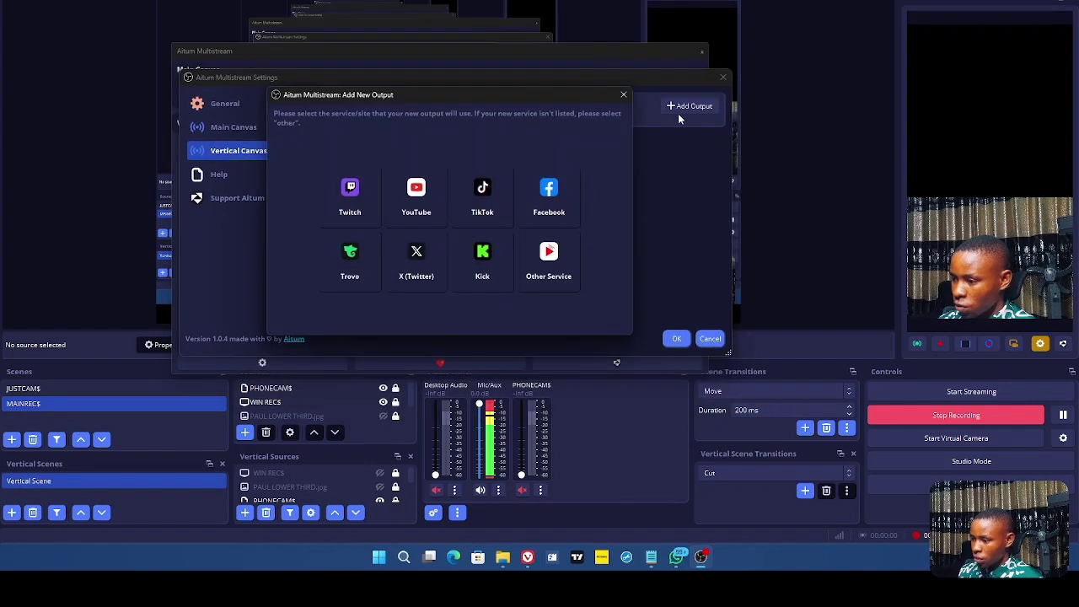
- Look over the Other Service server and stream key fields, then choose YouTube instead
left_click(444, 221)
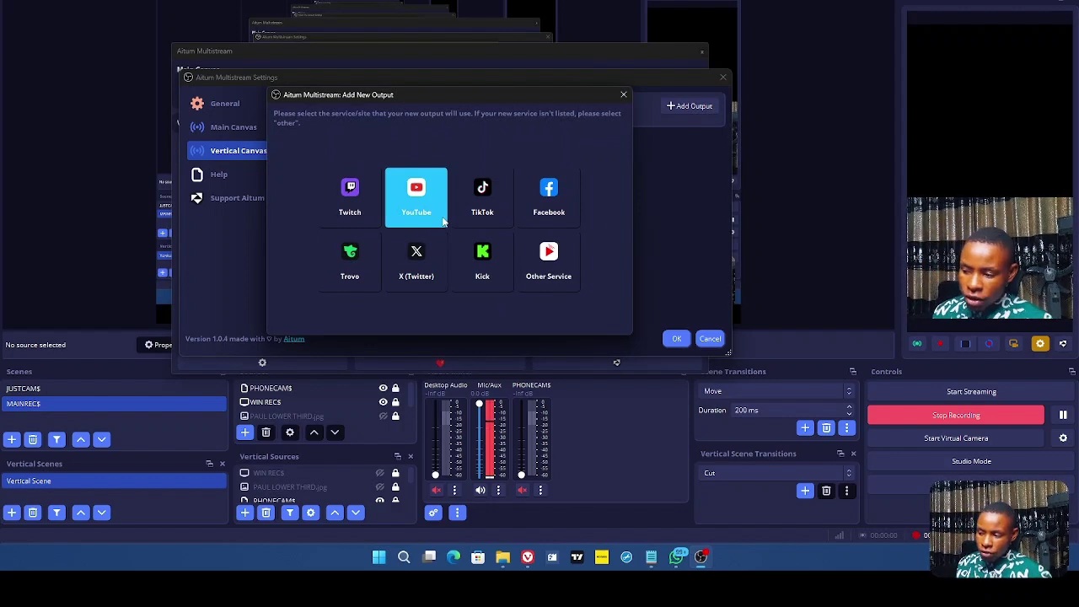
left_click(542, 271)
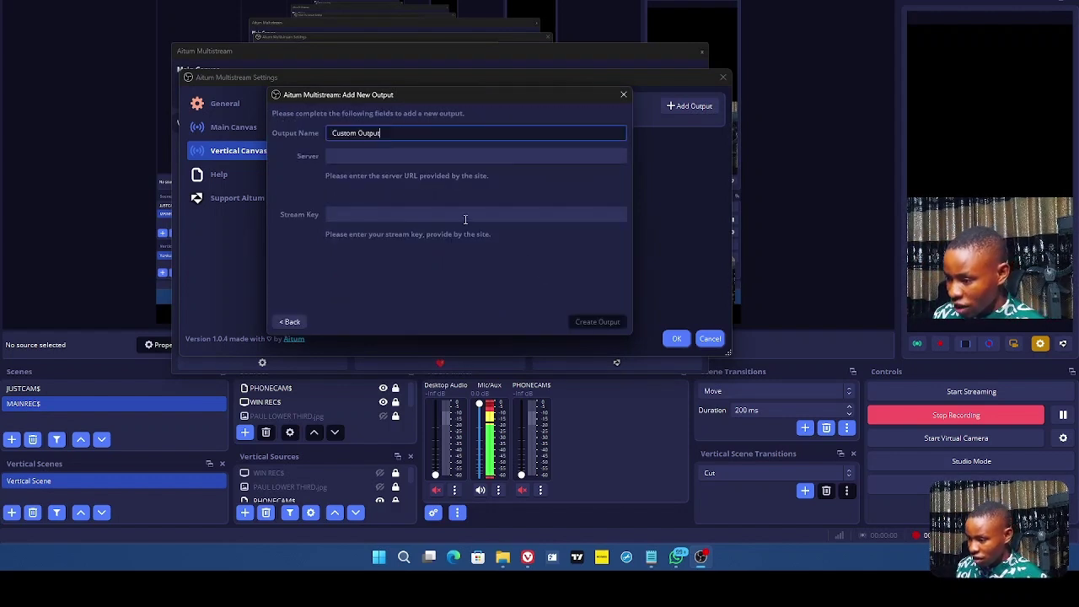
left_click(343, 156)
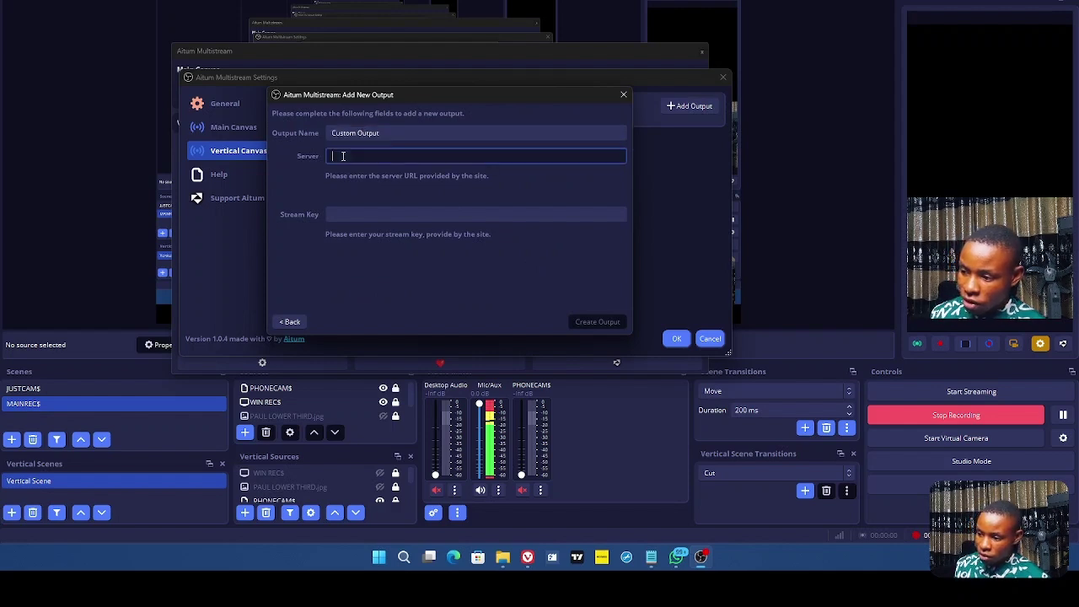
left_click(347, 212)
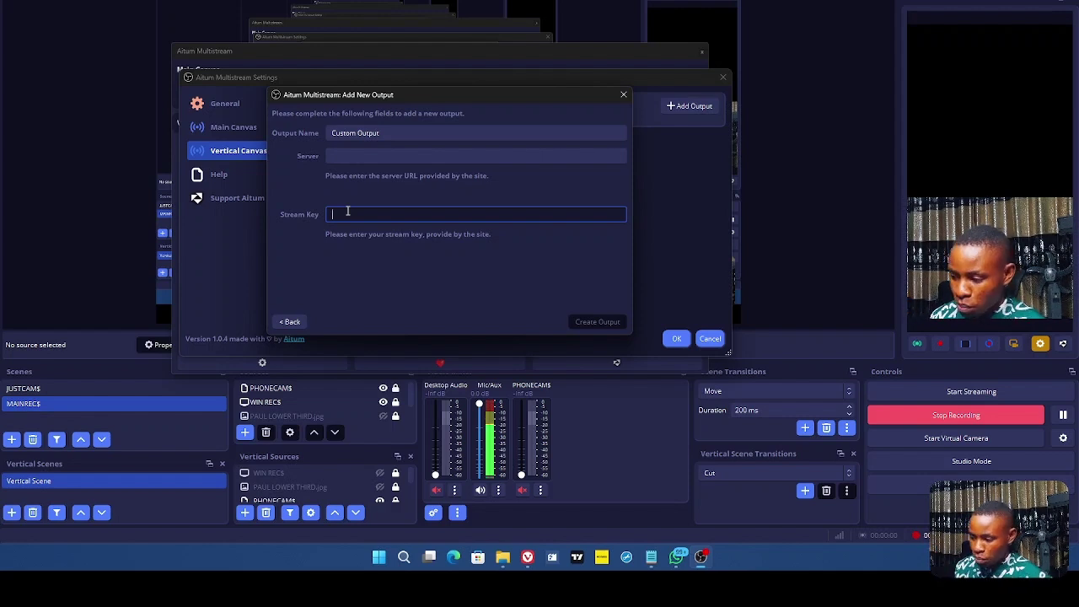
left_click(290, 321)
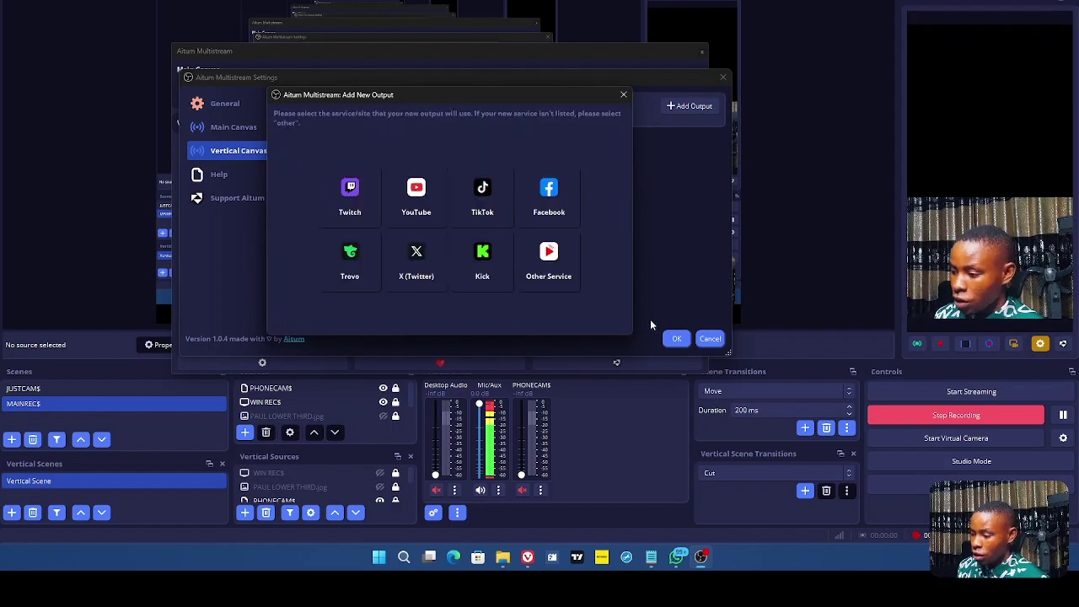
left_click(415, 192)
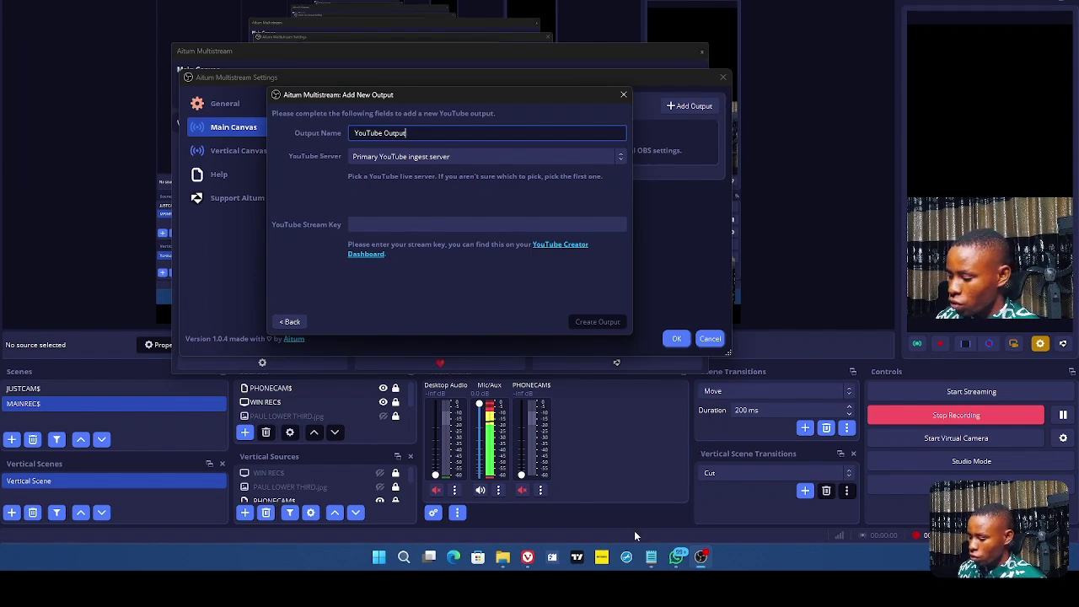
- Paste the YouTube Studio stream key, create YouTube Output, and expand its Advanced Settings
left_click(551, 559)
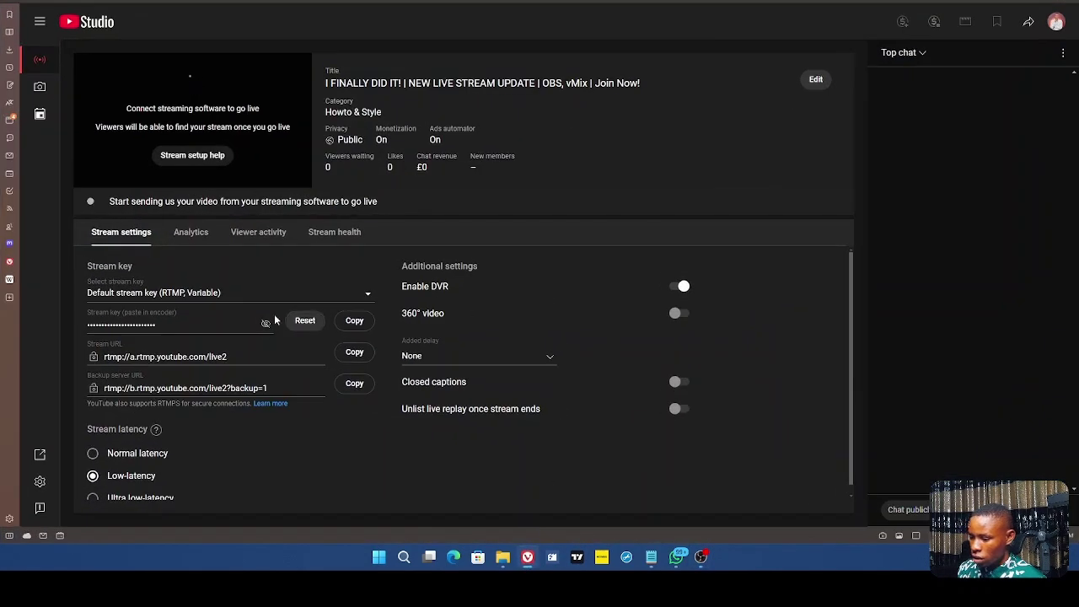
left_click(354, 322)
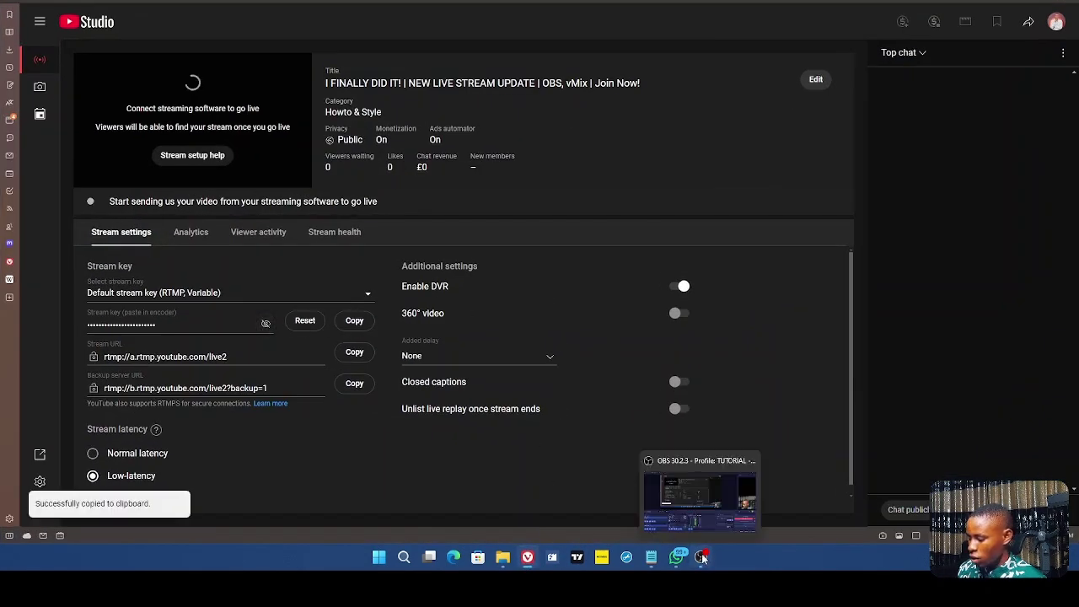
left_click(701, 558)
left_click(447, 226)
right_click(447, 226)
left_click(463, 289)
left_click(588, 325)
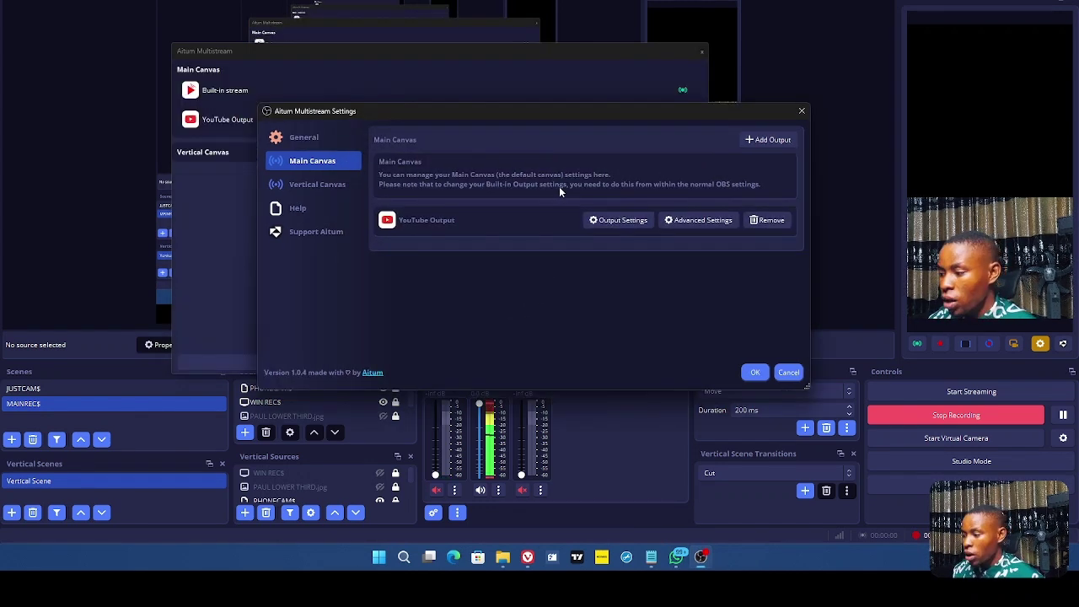
left_click(698, 220)
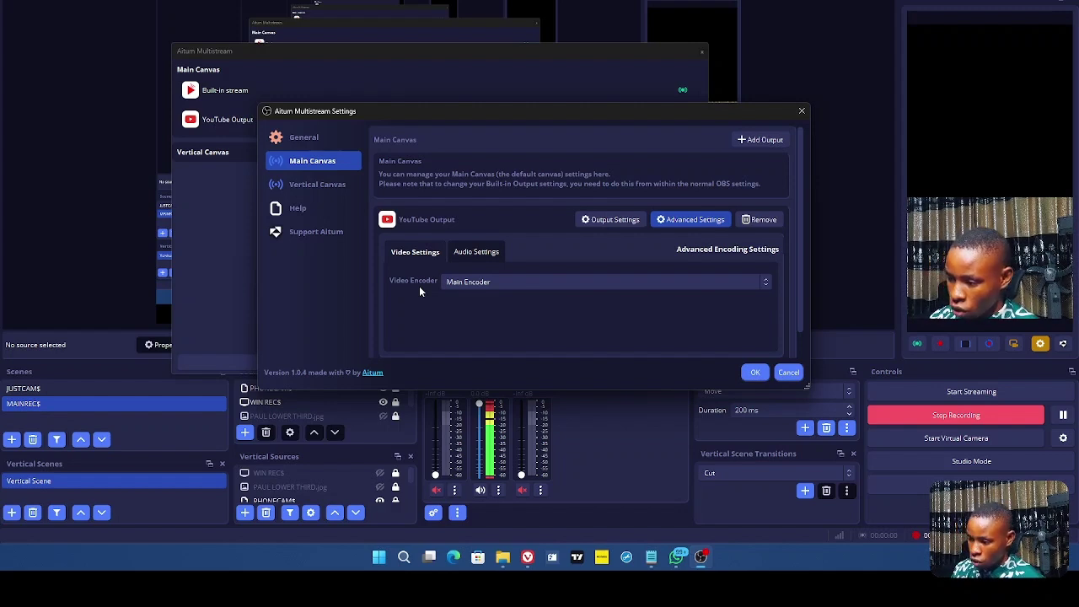
- Set the YouTube Output's video encoder to x264
left_click(482, 282)
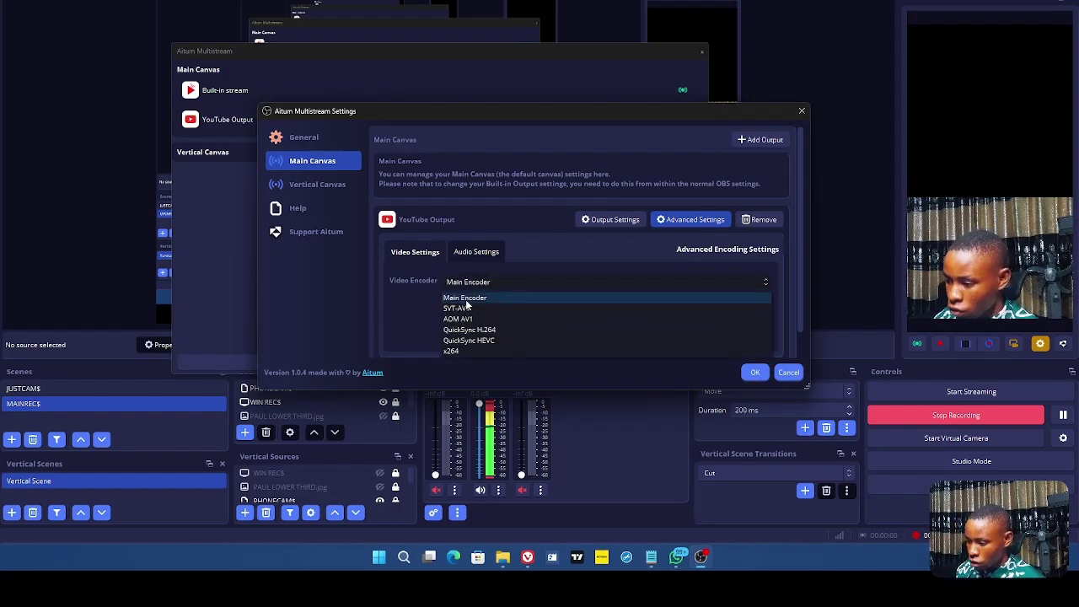
left_click(454, 350)
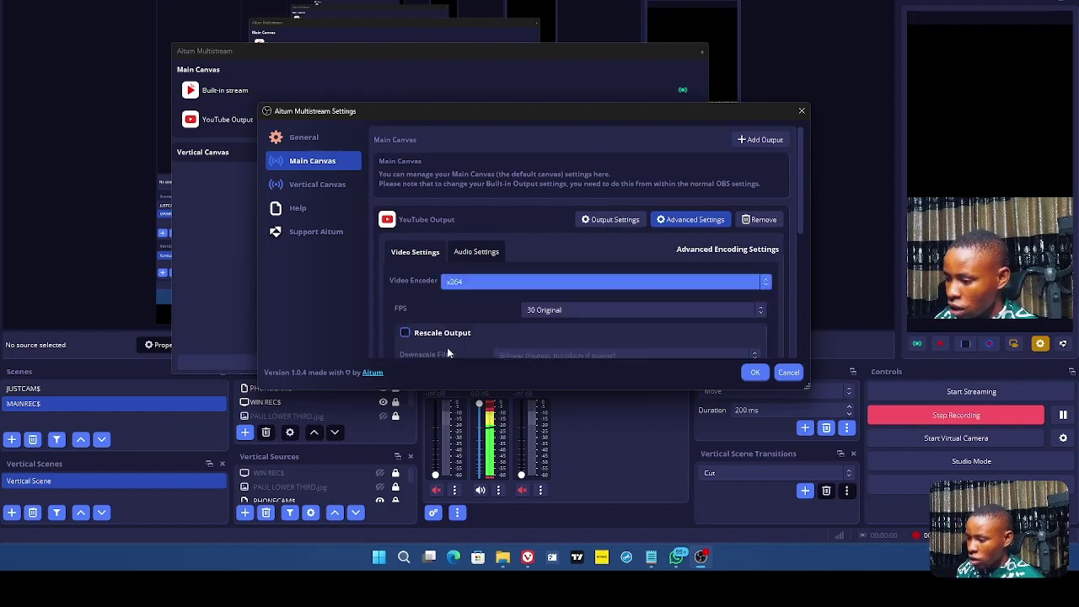
left_click(473, 287)
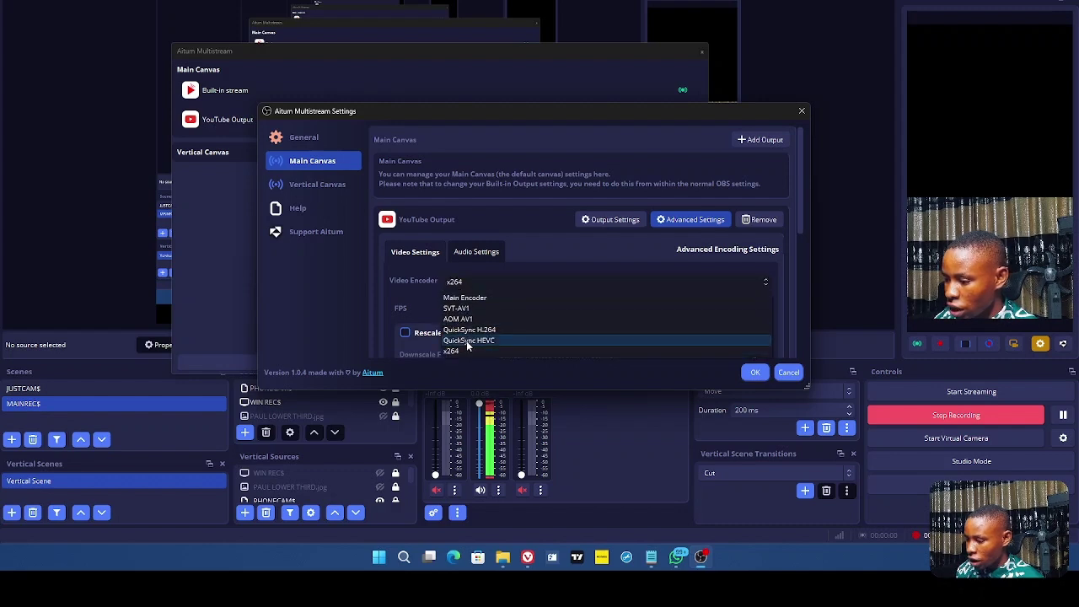
left_click(469, 330)
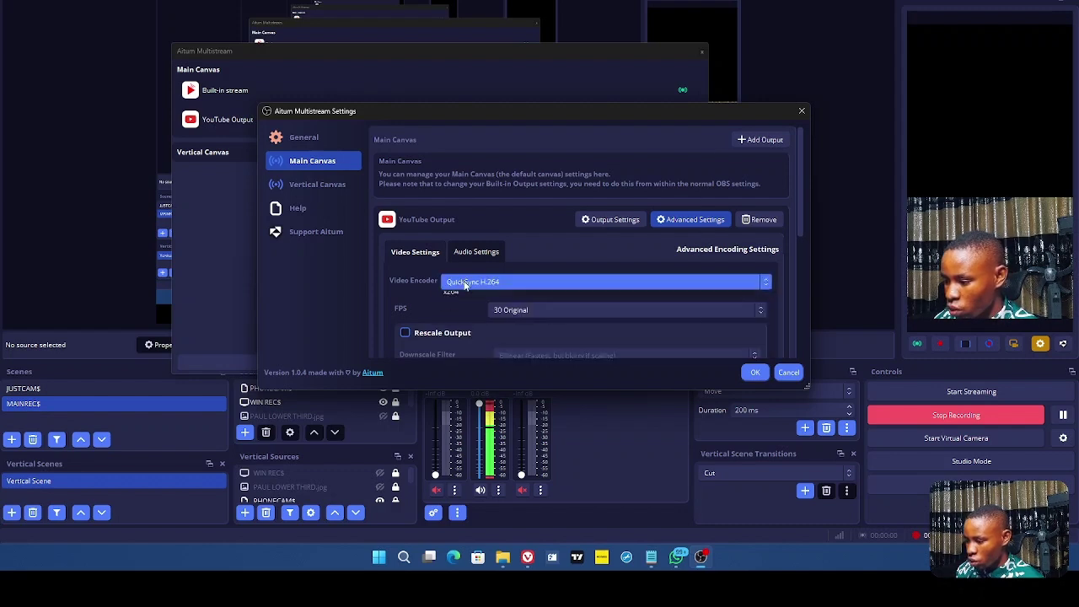
left_click(465, 283)
left_click(451, 348)
scroll(458, 304, "down", 1)
left_click(478, 248)
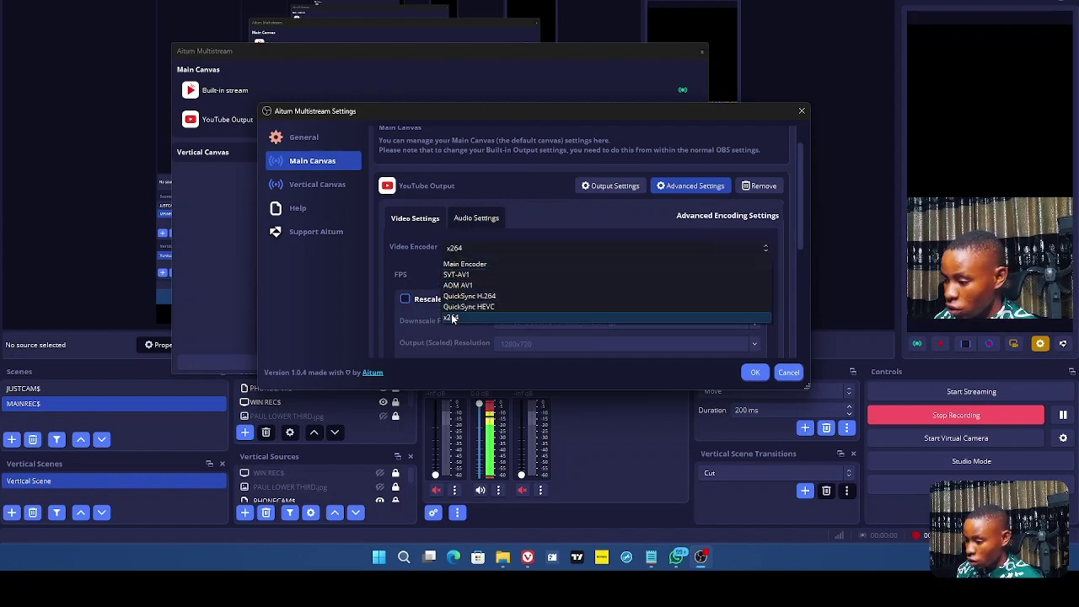
left_click(446, 317)
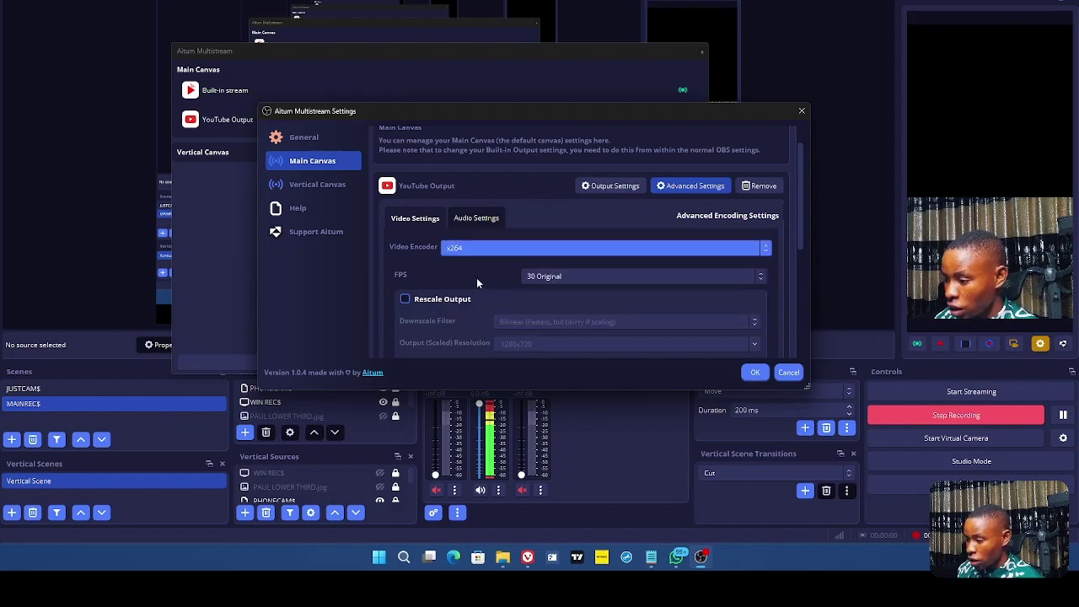
- Set the x264 CPU usage preset to slower and profile to high, then save
scroll(438, 283, "down", 3)
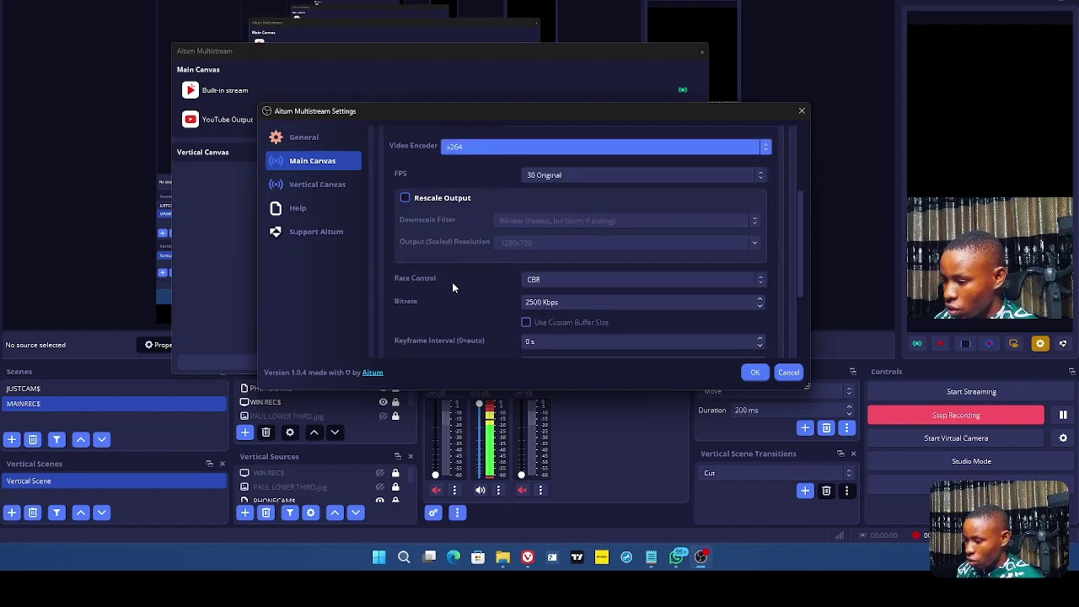
scroll(485, 297, "down", 2)
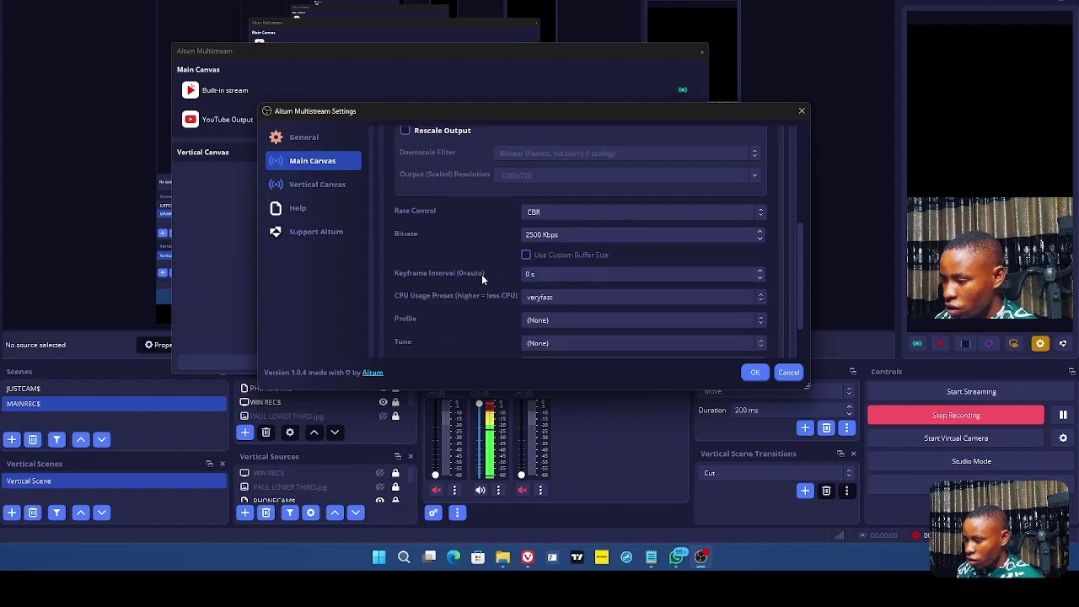
scroll(482, 278, "down", 1)
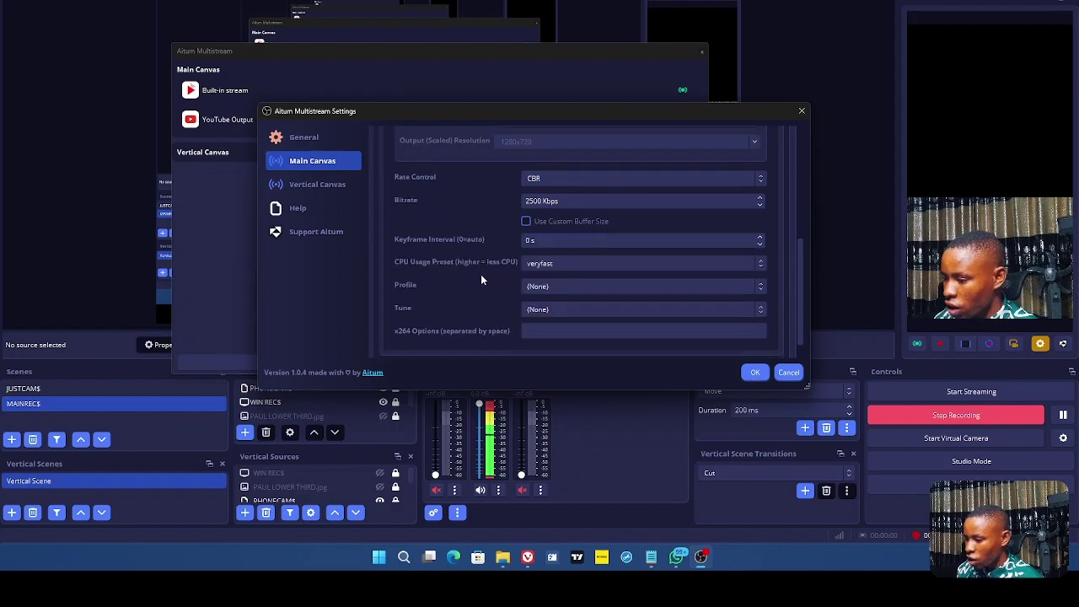
left_click(541, 264)
left_click(564, 349)
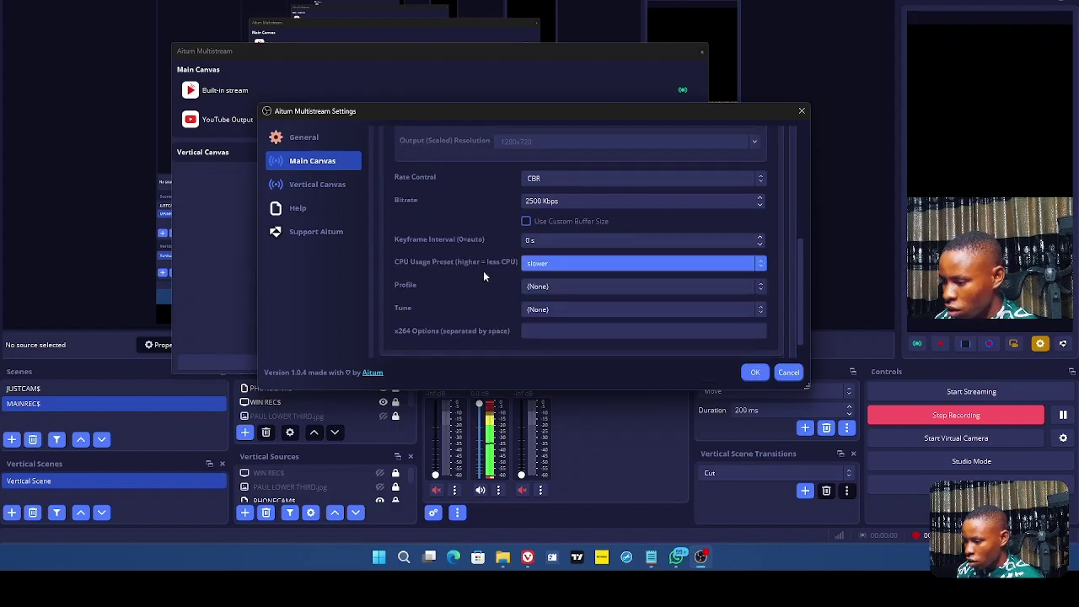
scroll(486, 279, "down", 1)
left_click(539, 262)
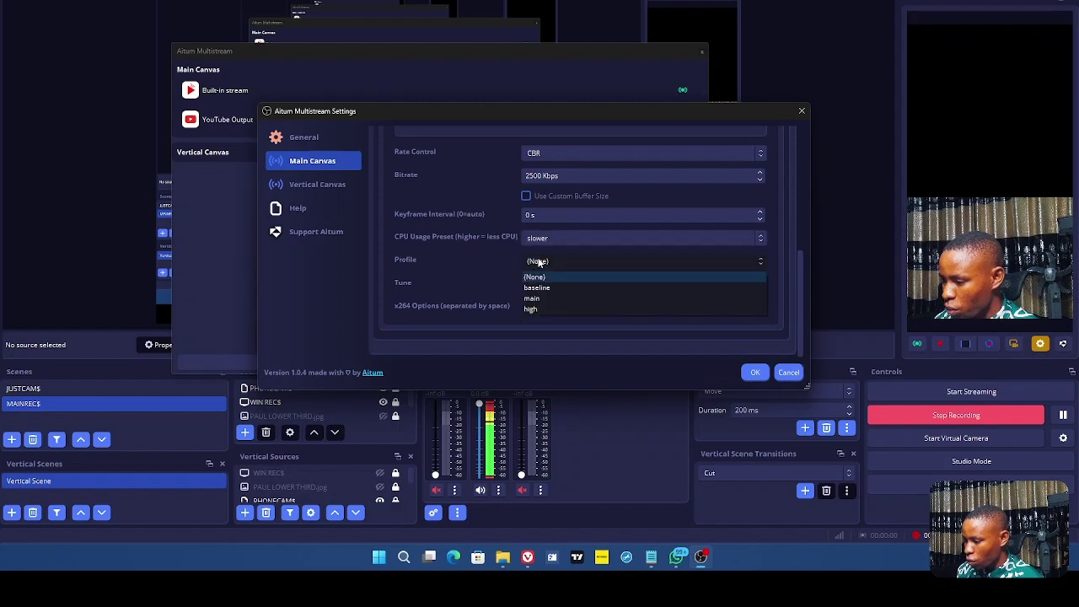
left_click(531, 309)
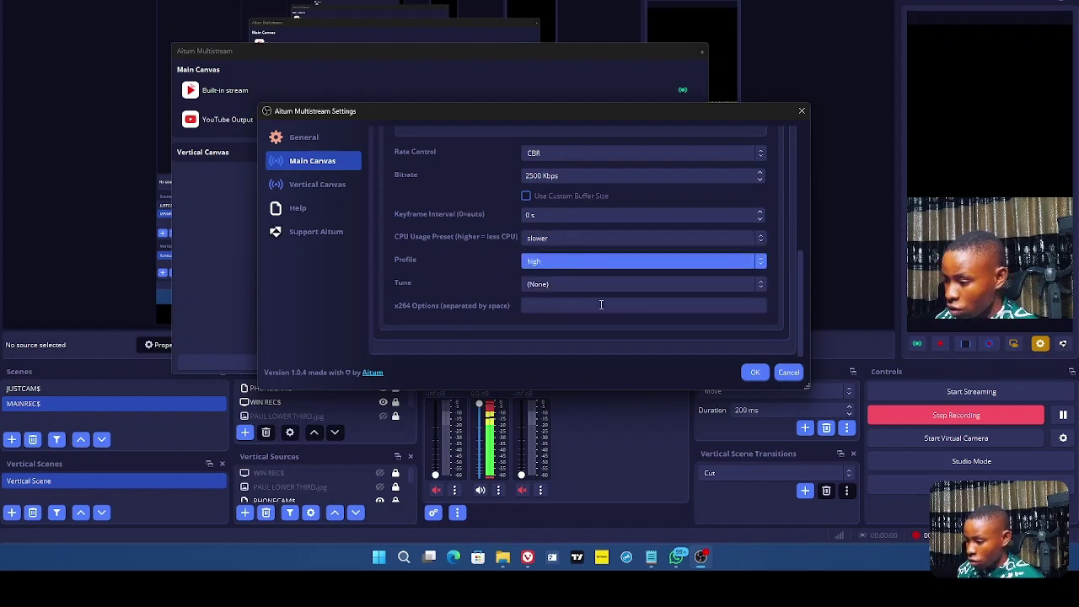
left_click(755, 372)
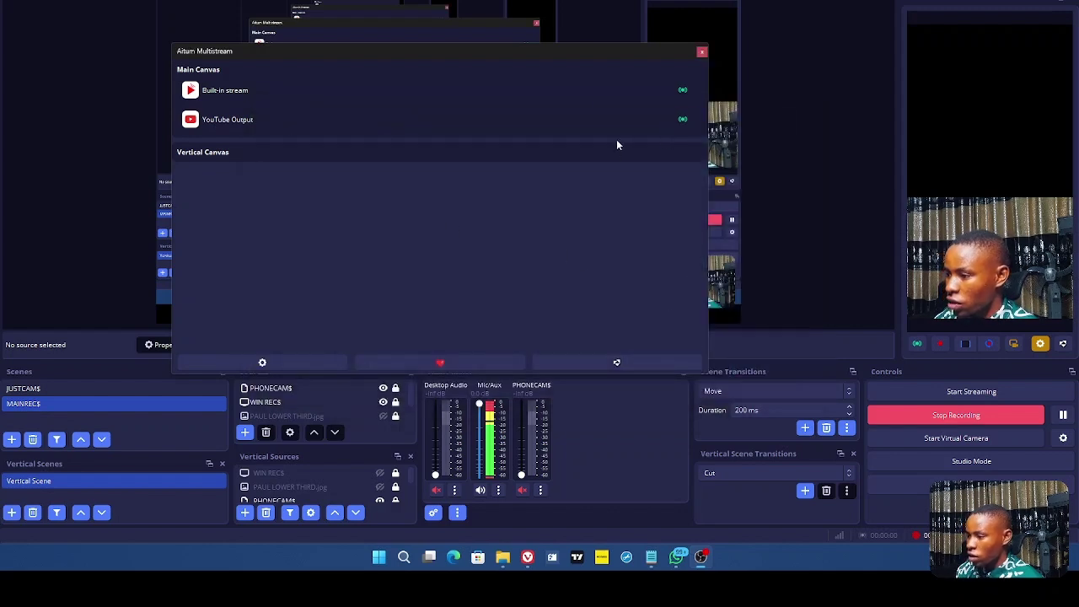
- Switch on the YouTube Output stream and check the live broadcast in YouTube Studio
left_click(683, 120)
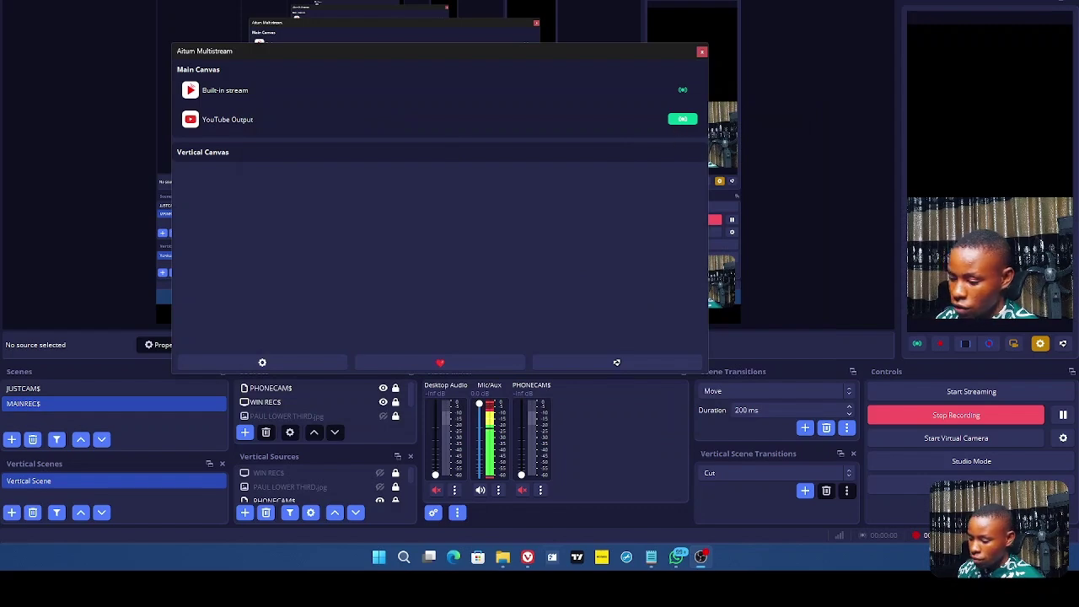
left_click(528, 557)
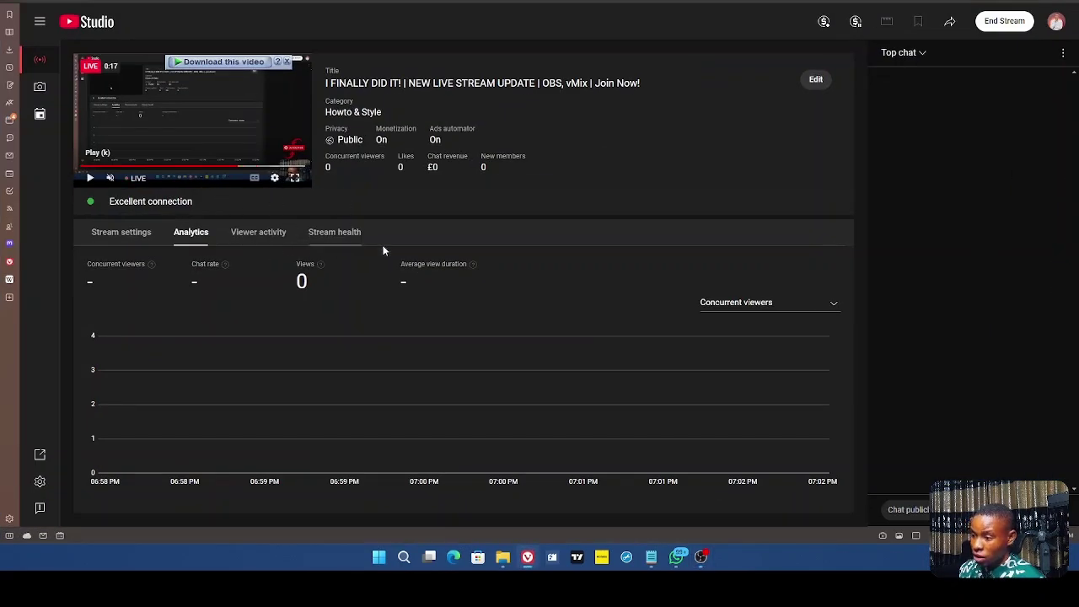
- Exit the browser's full-screen YouTube view and switch back to OBS Studio
key("F11")
left_click(708, 83)
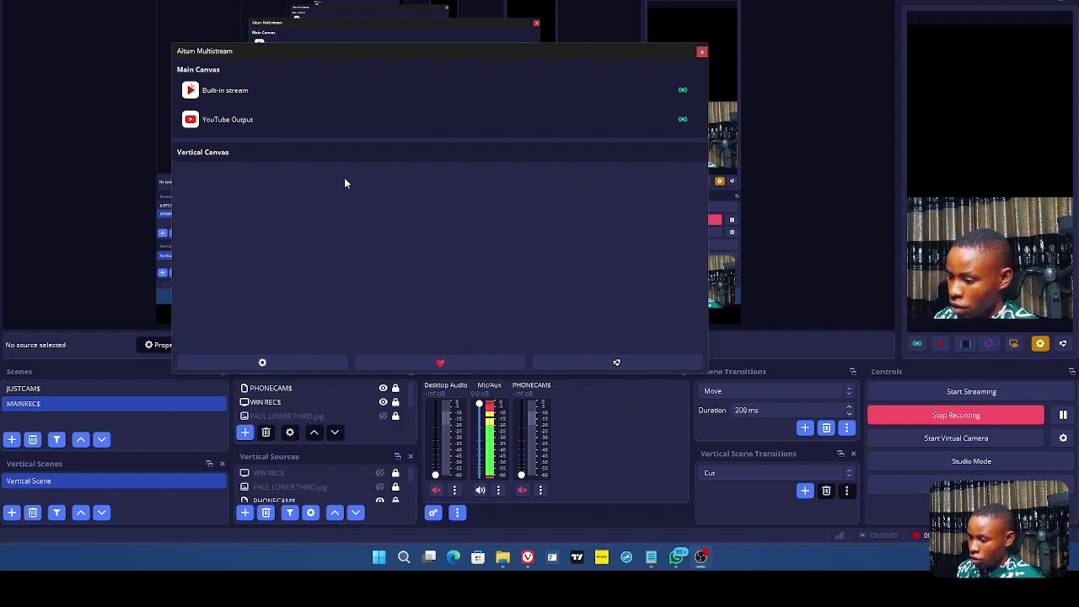
- Open the Aitum Multistream settings and collapse the YouTube Output's advanced encoding section
left_click(246, 362)
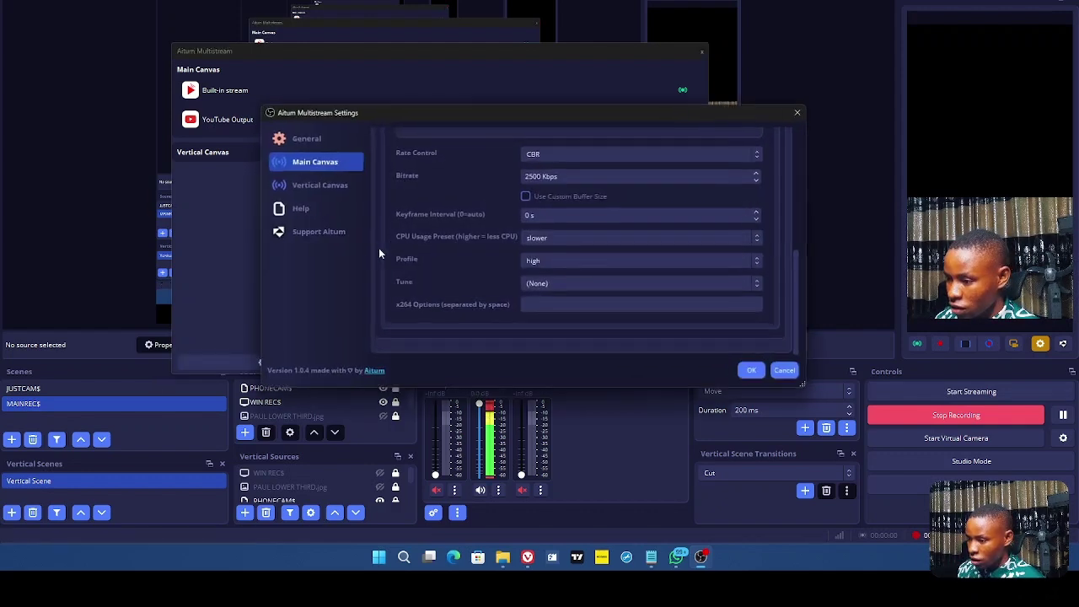
scroll(455, 211, "up", 10)
left_click(658, 223)
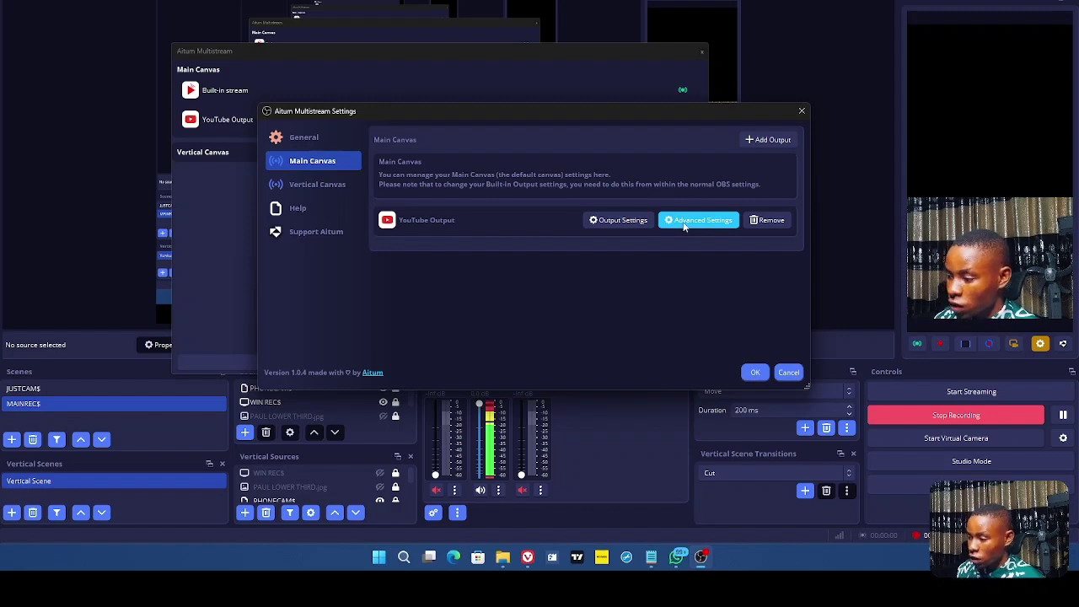
- Check the YouTube Output's connection details twice, closing them without changes
left_click(635, 219)
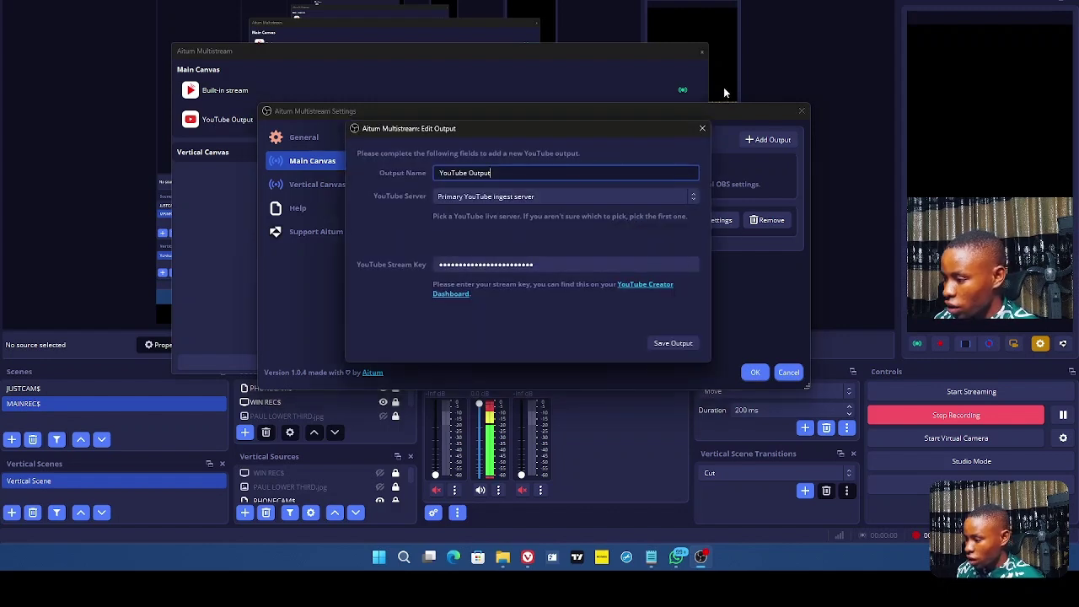
left_click(702, 128)
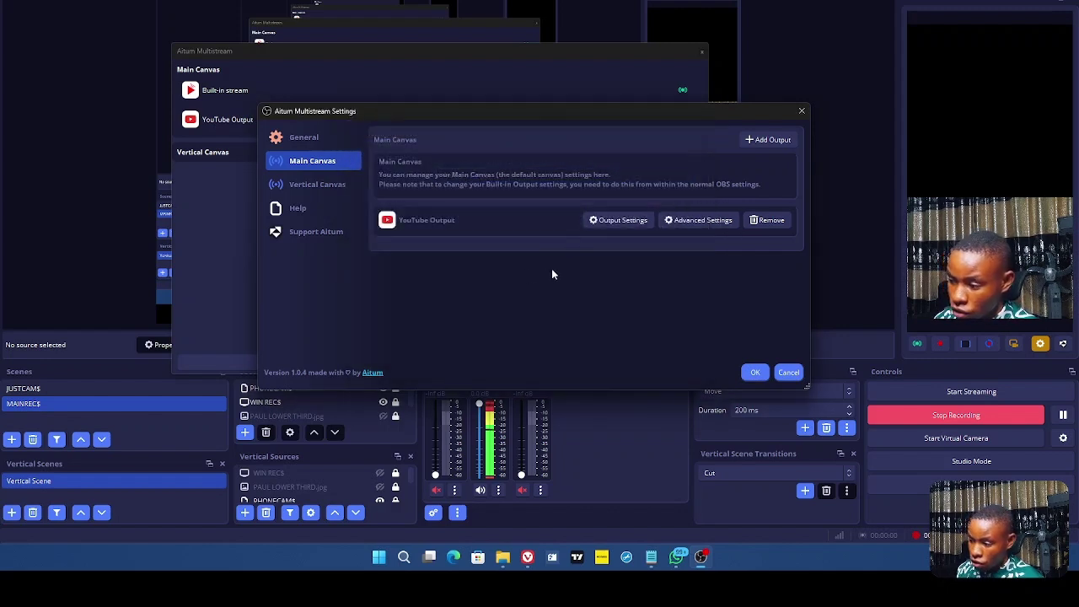
left_click(613, 221)
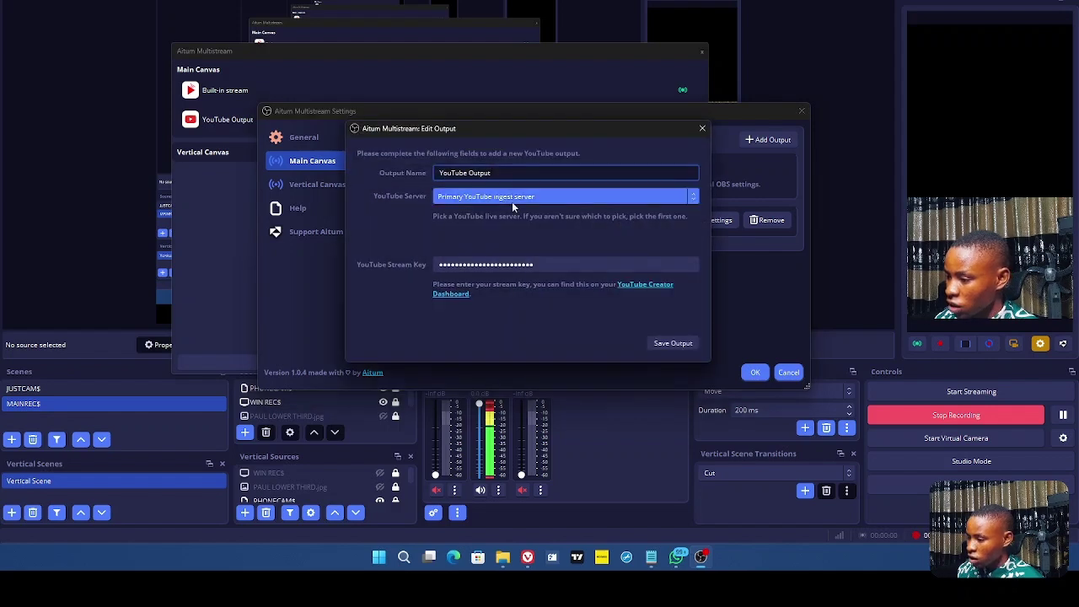
left_click(702, 128)
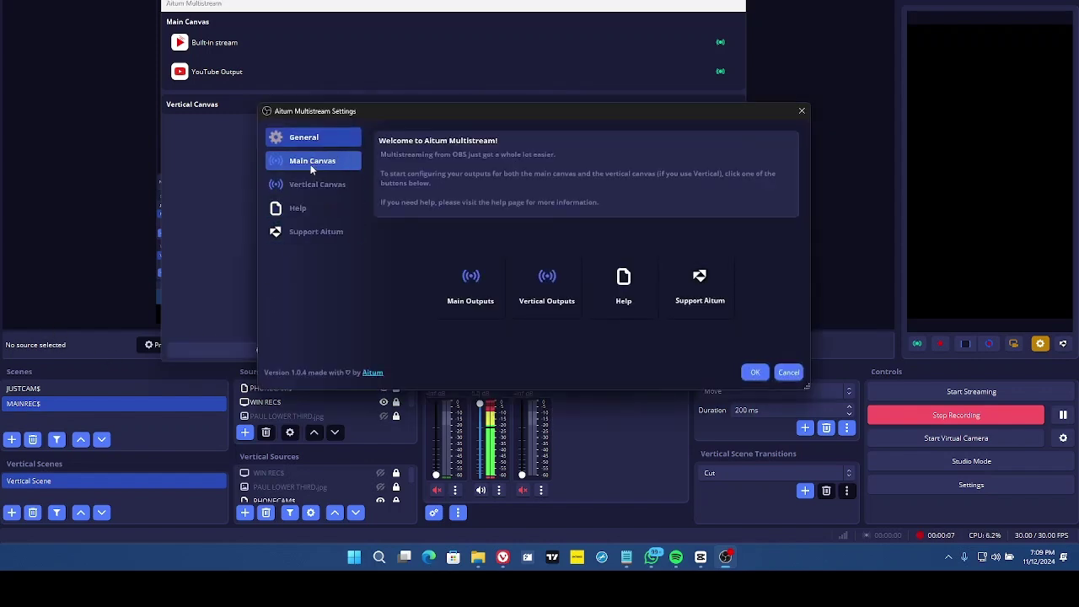
- Switch to the Main Canvas page, move the dialog up-left, and cancel adding another output
left_click(310, 167)
left_click_drag(416, 106, 349, 88)
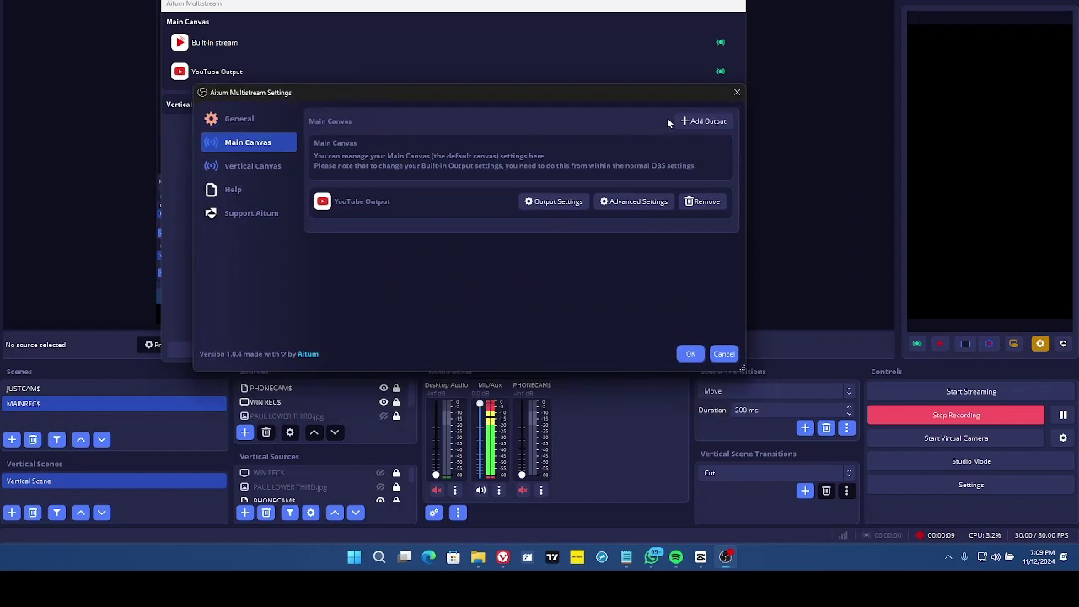
left_click(704, 122)
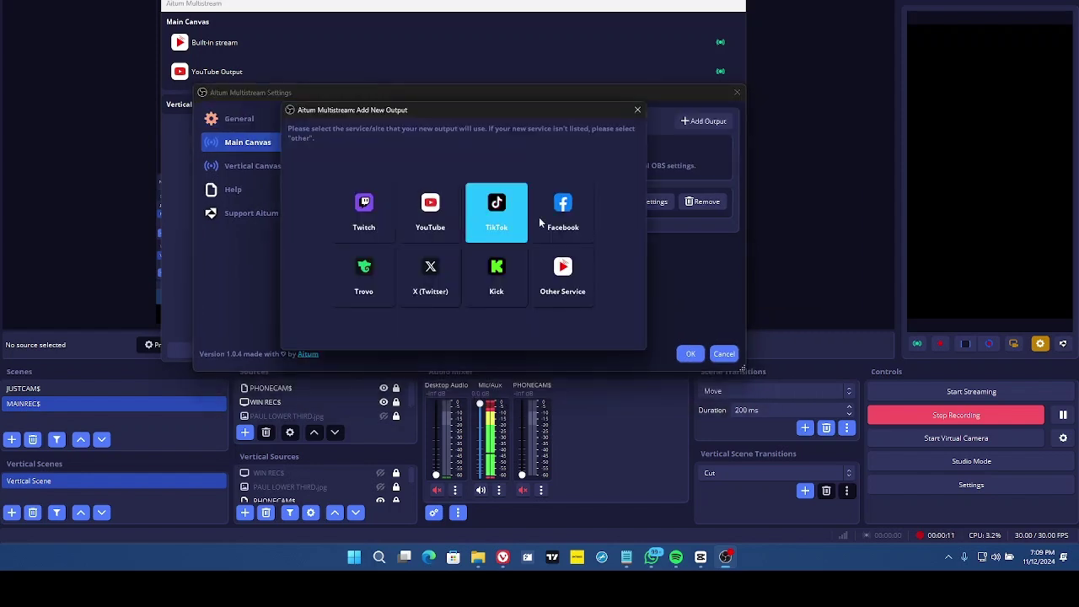
left_click(637, 110)
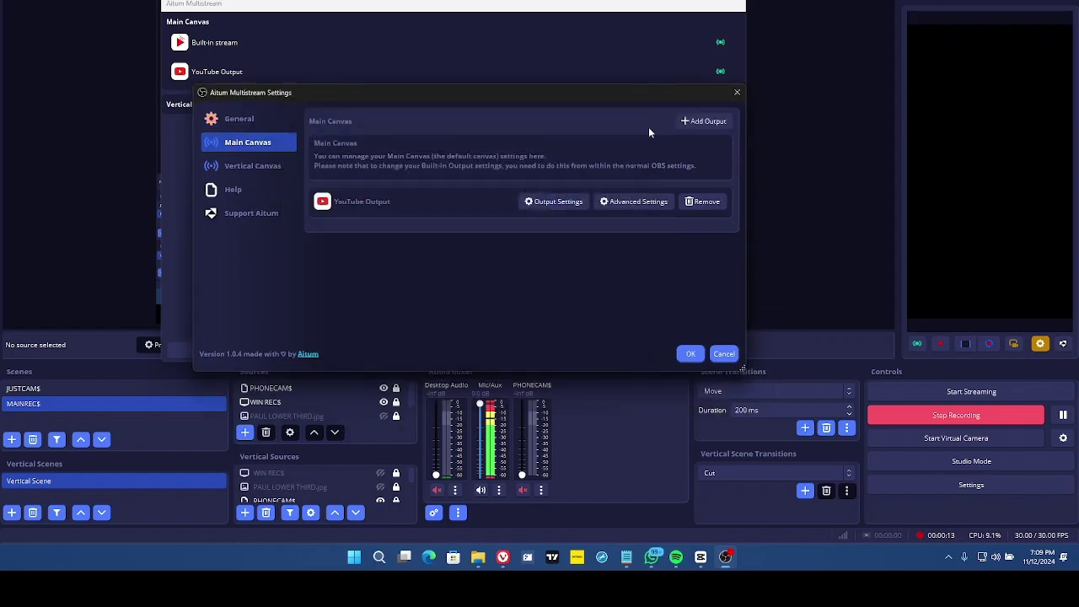